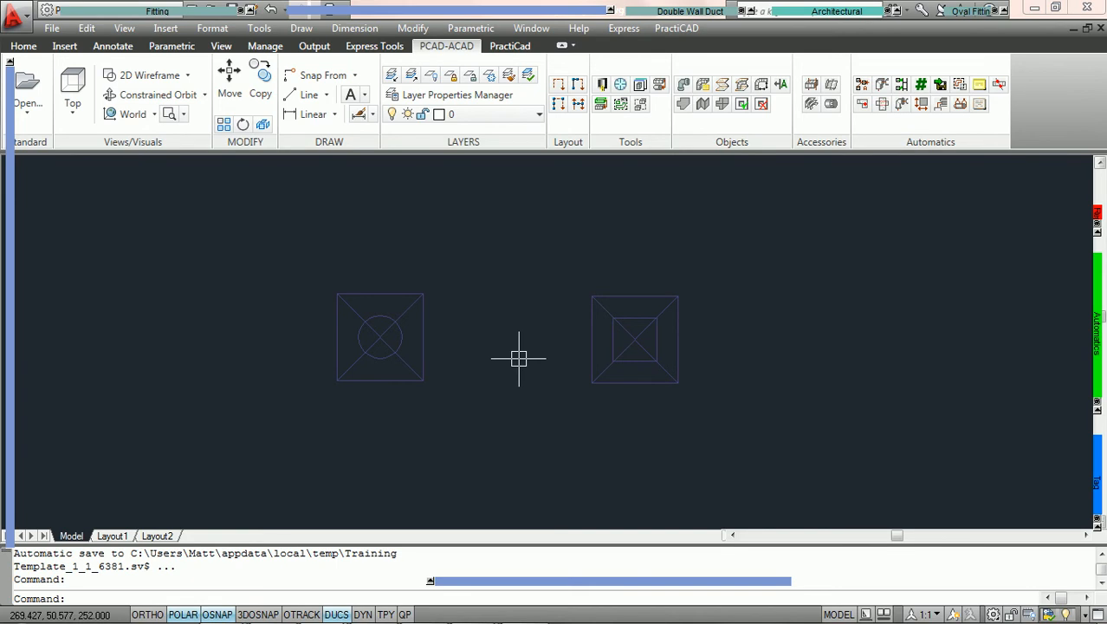
scroll(518, 358, up, 1)
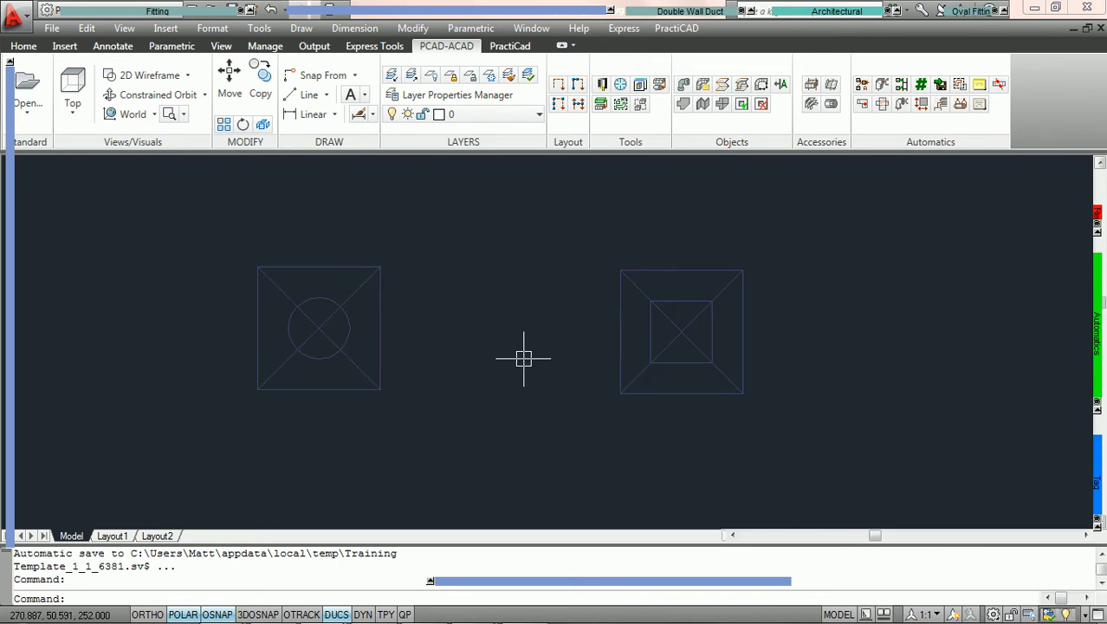
mouse_move(339, 356)
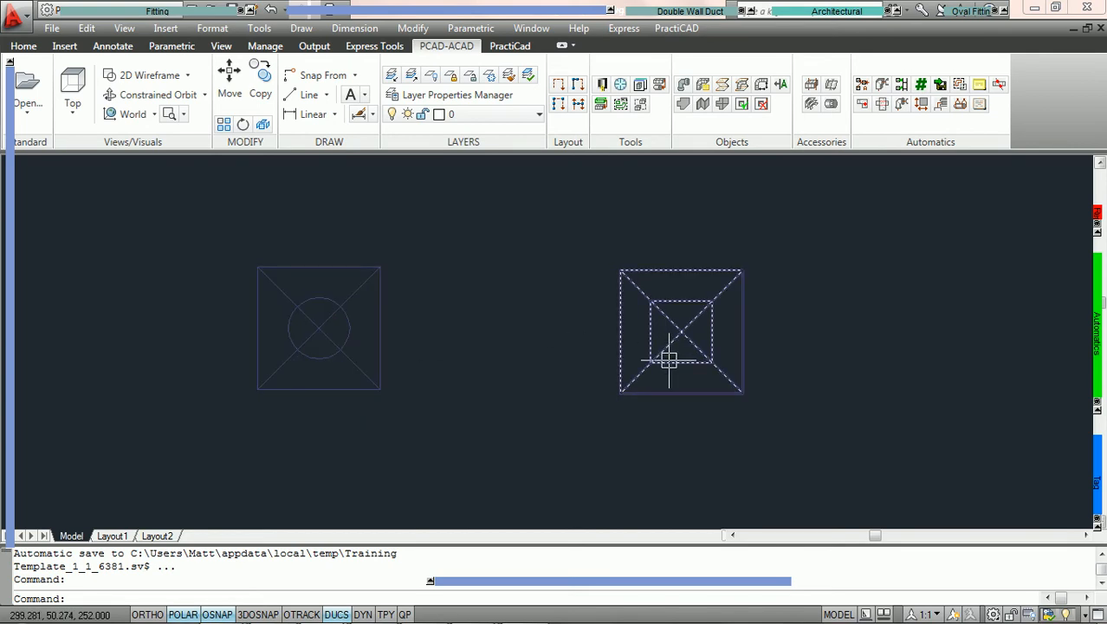
mouse_move(669, 358)
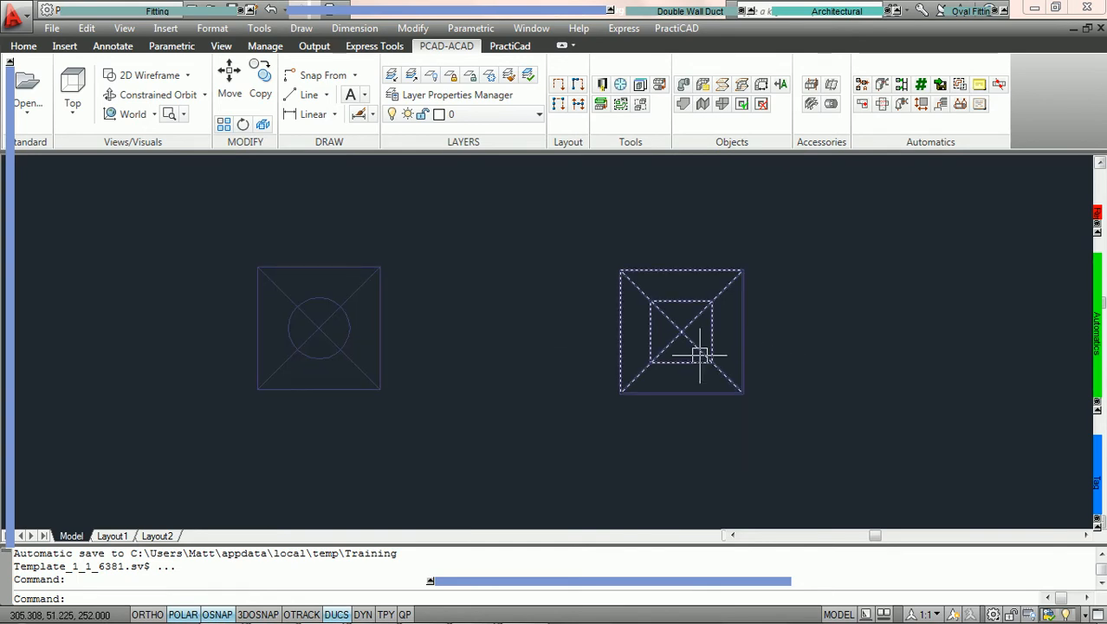
Step: Open the PractiCAD library and display the Custom tags within Documentation's Tag category
click(602, 84)
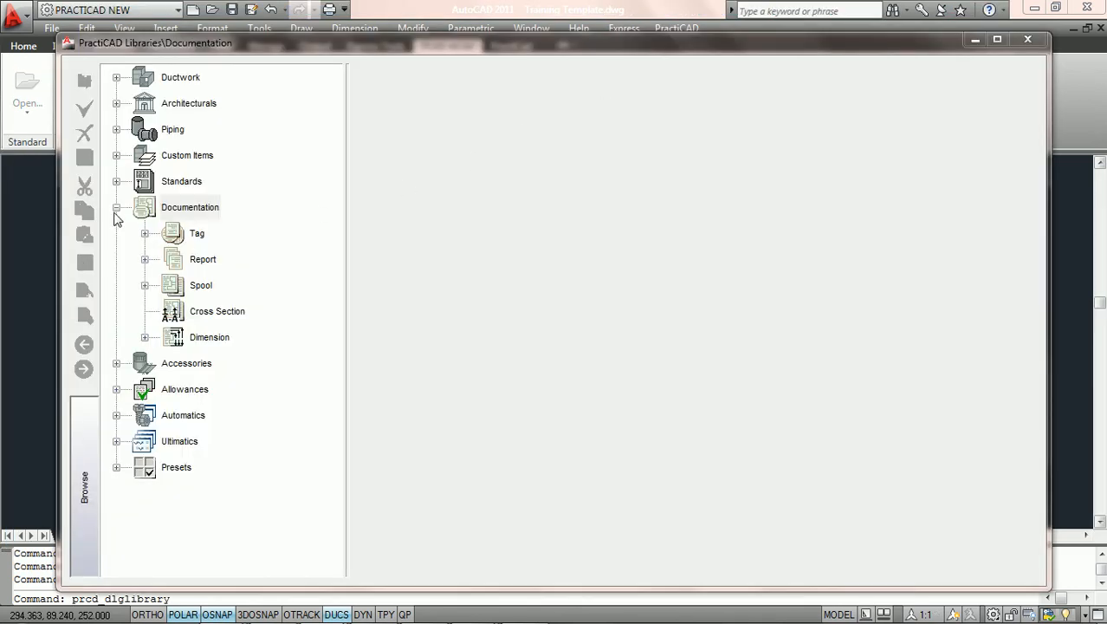
click(116, 208)
click(116, 208)
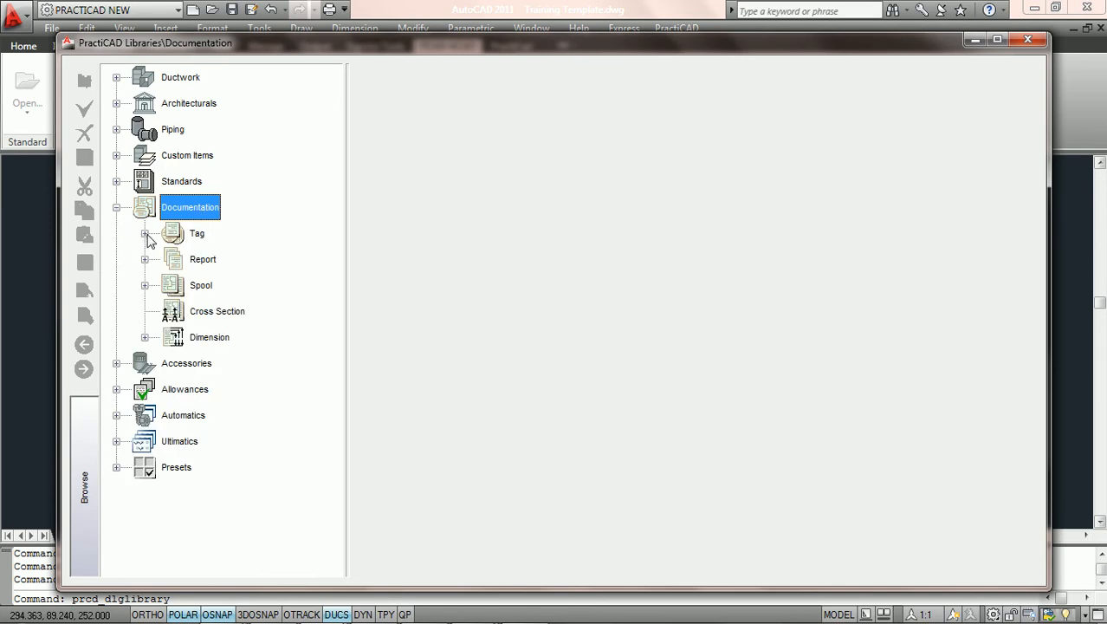
click(144, 234)
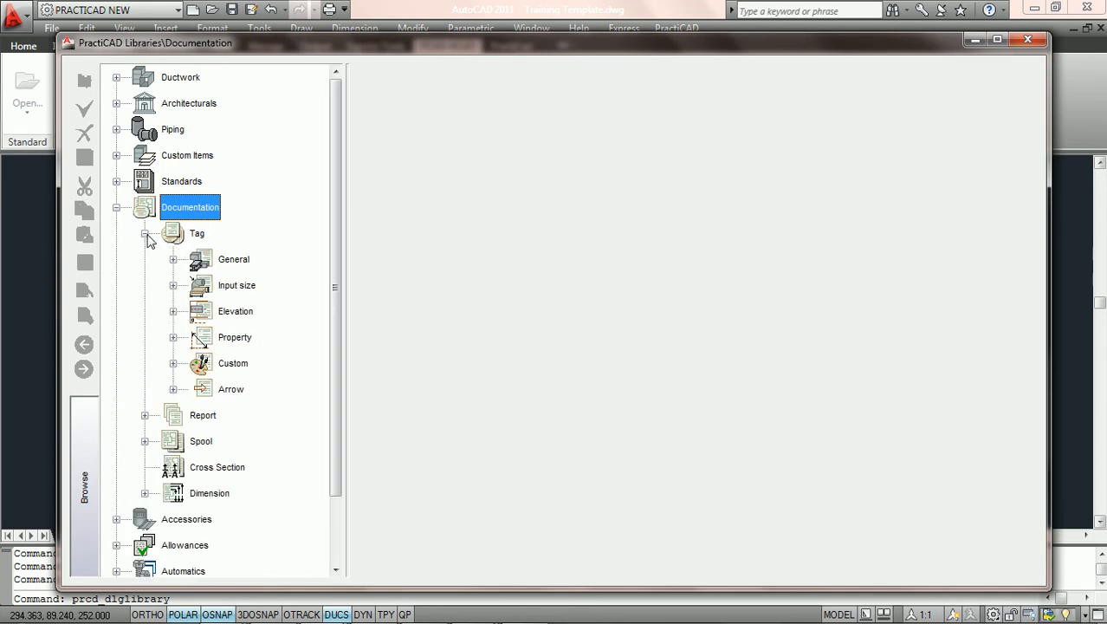
click(173, 363)
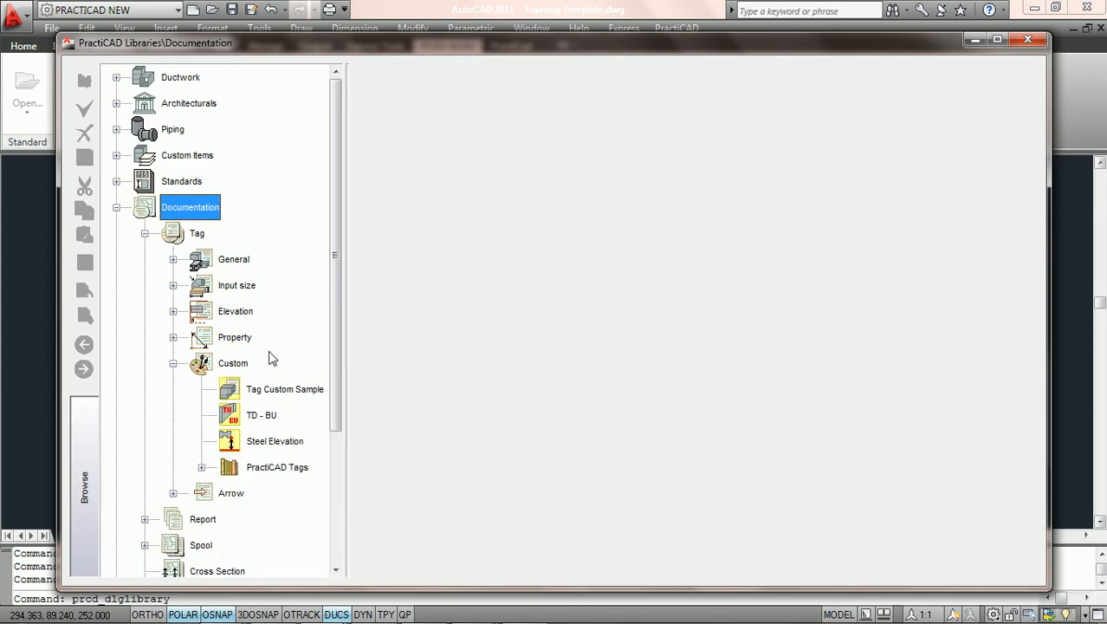
click(239, 366)
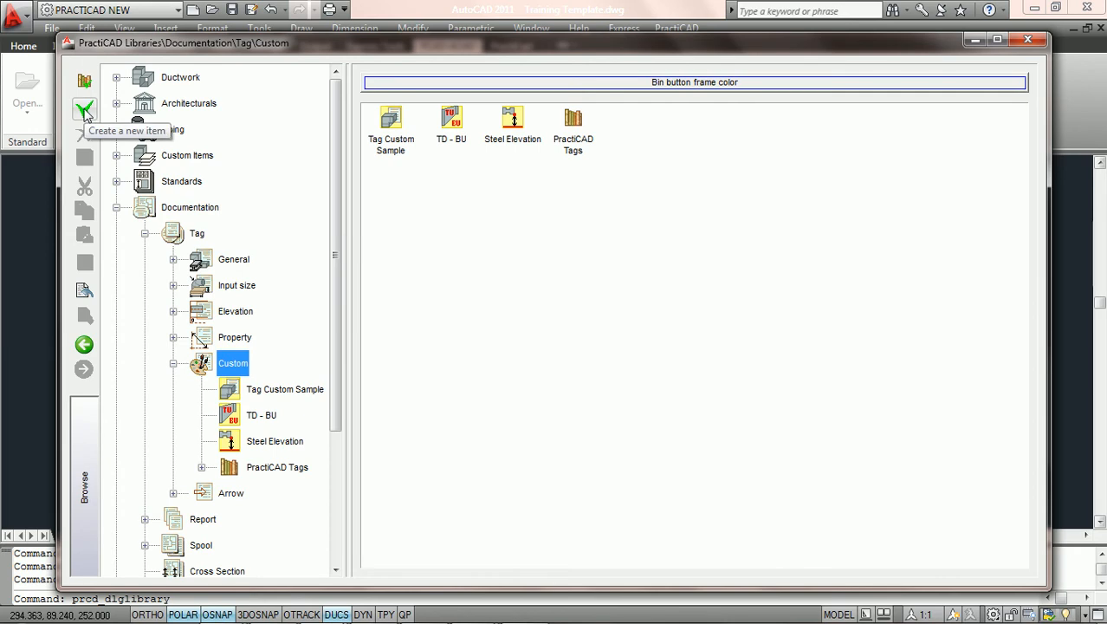
Step: Create a new custom tag with the g_tag_property_diameter.bmp icon and name it GRD TAG
click(84, 110)
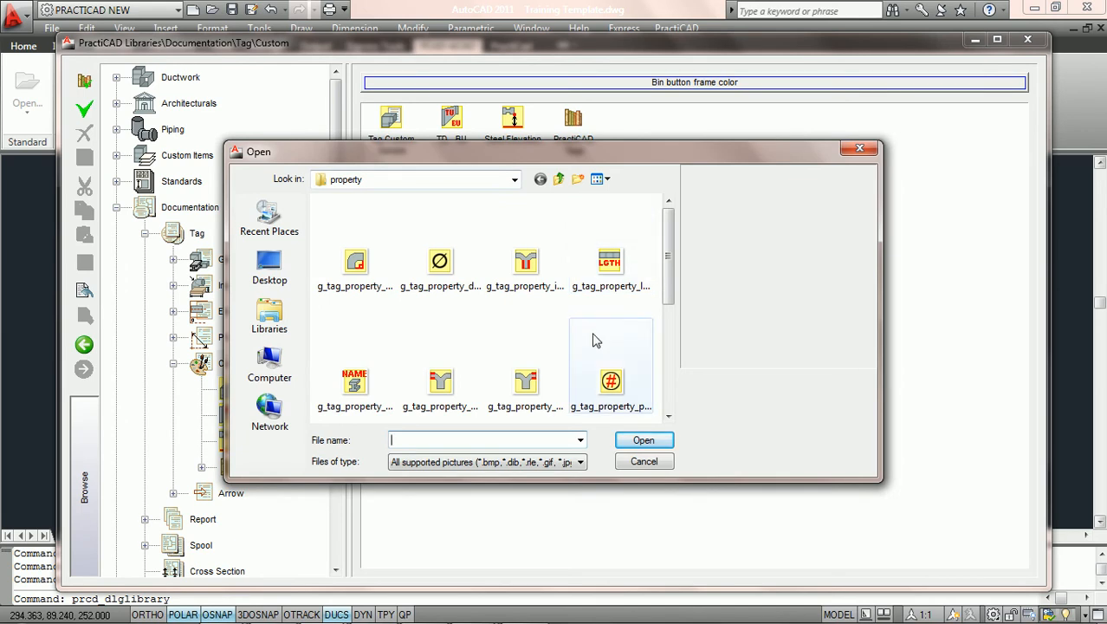
click(443, 268)
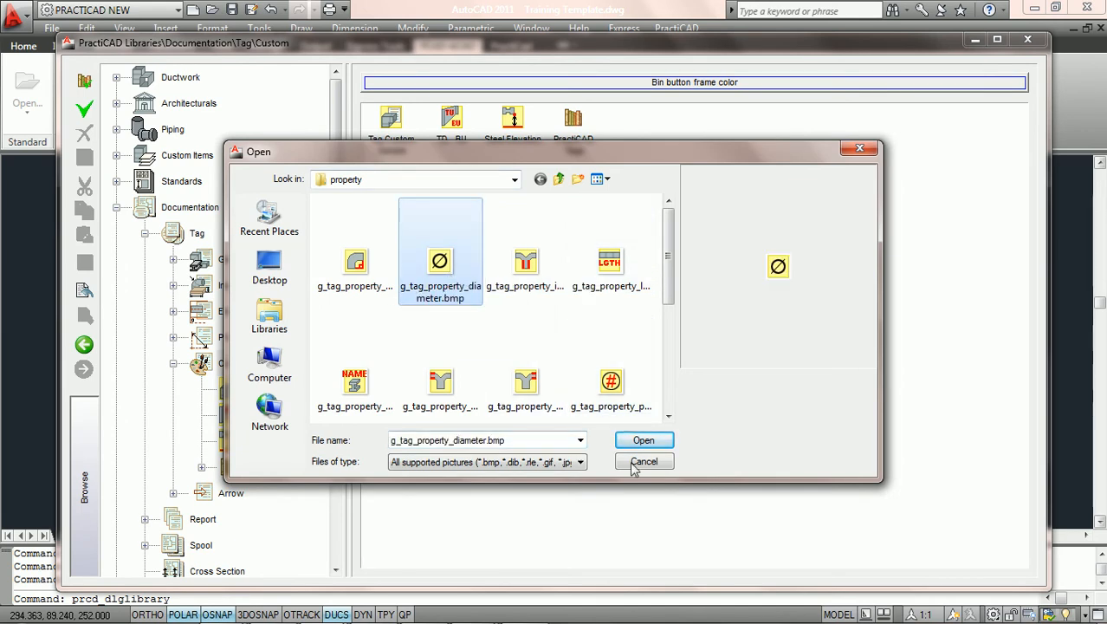
click(650, 444)
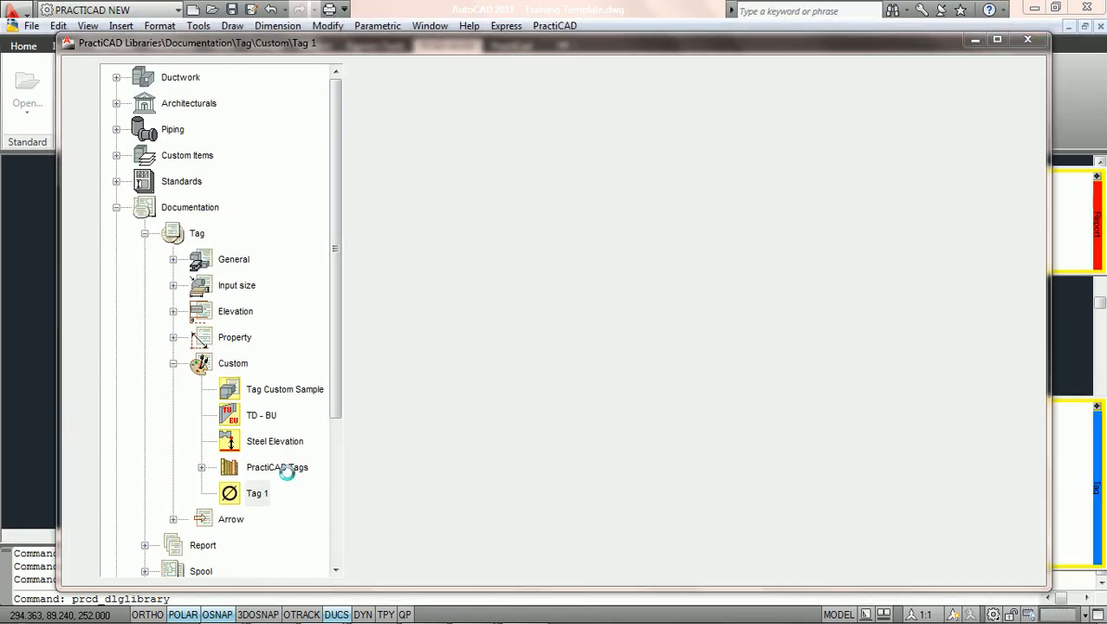
text(GRD TAG)
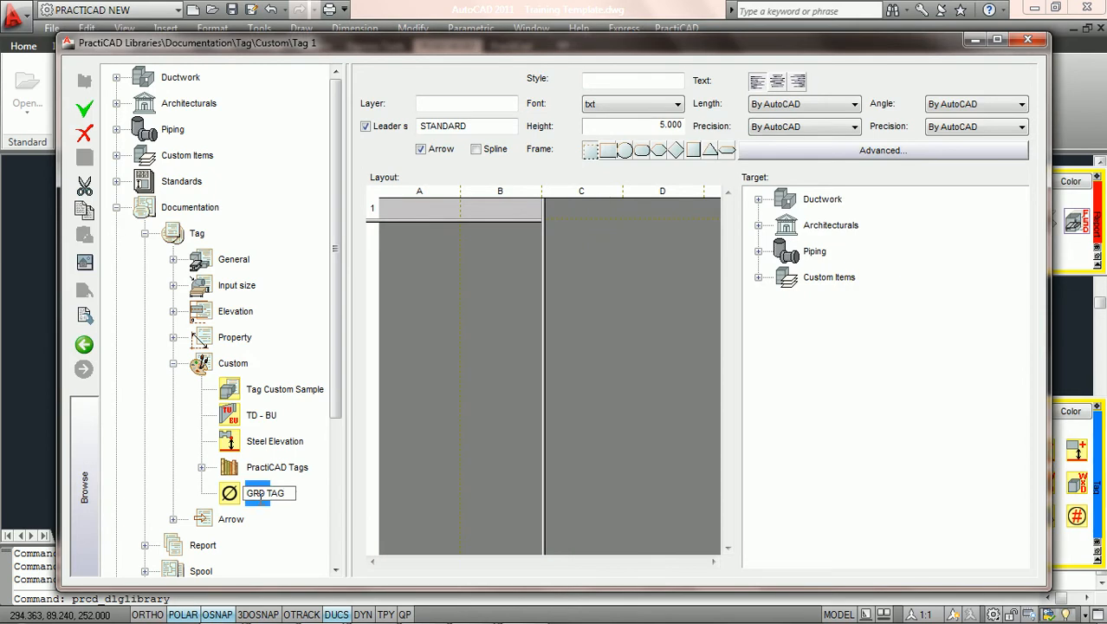
key(Return)
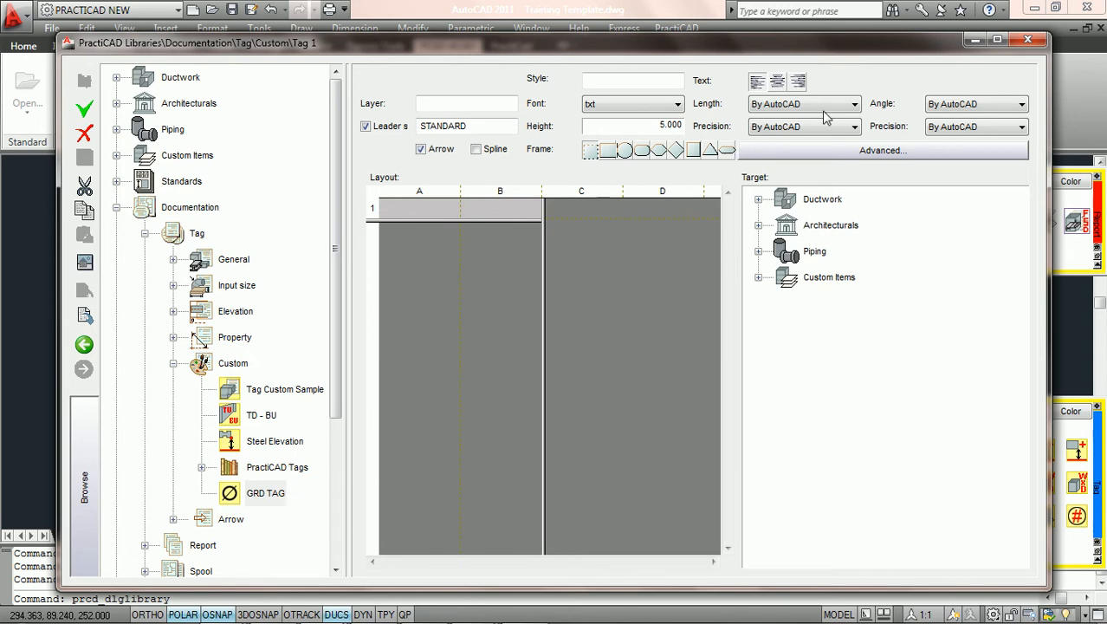
Step: Maximize the library window and resize the GRD TAG layout to one column and three rows
click(998, 41)
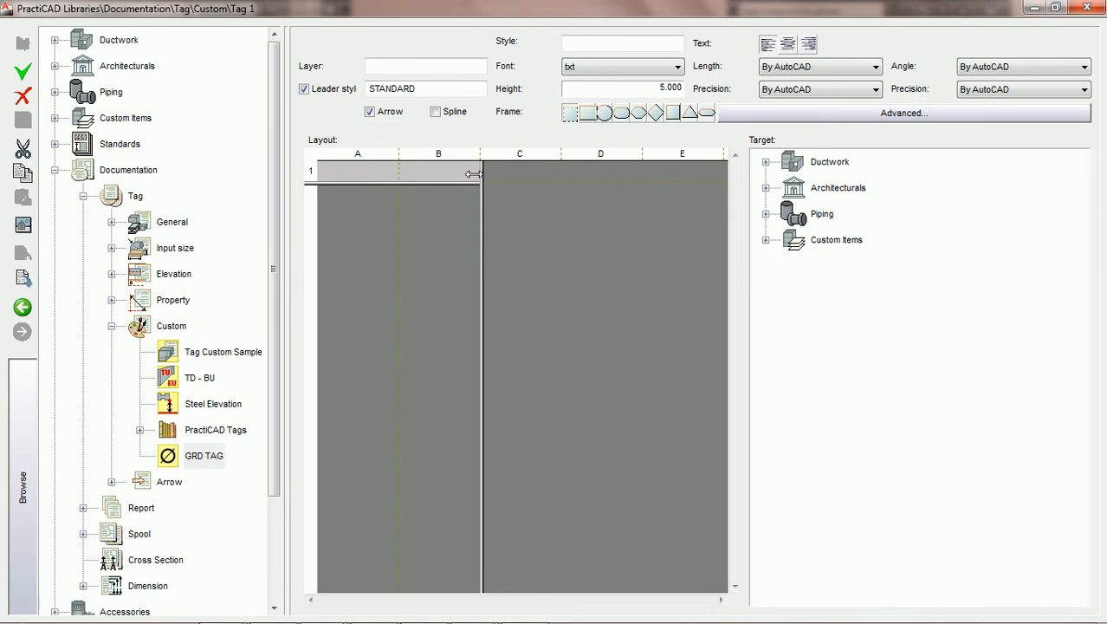
drag(481, 172, 347, 224)
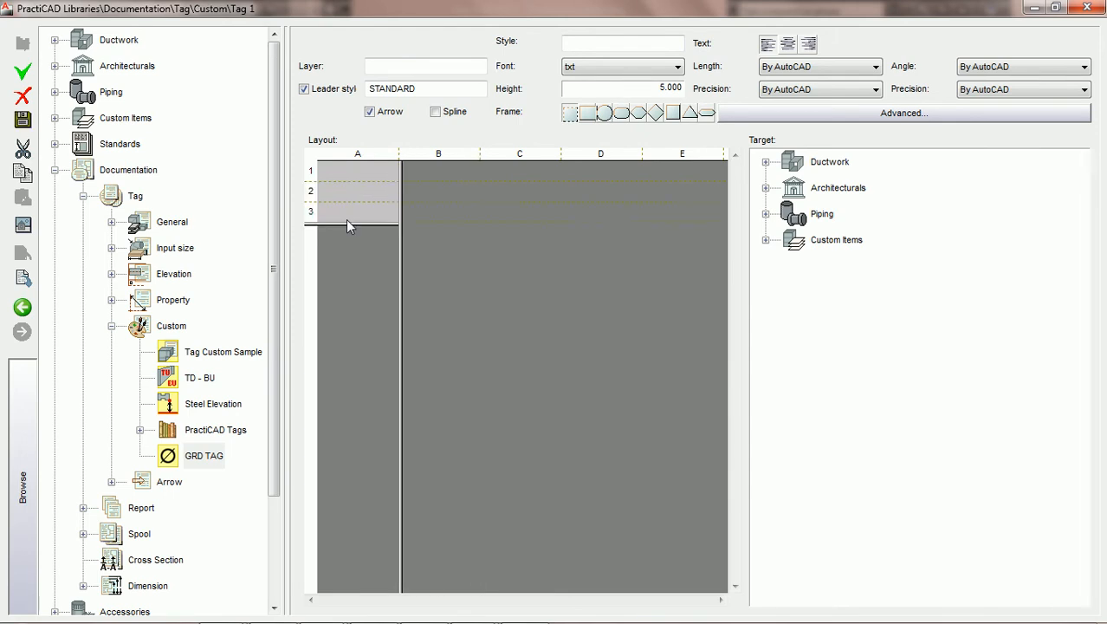
Step: Open cell A1 of the tag layout for field editing and set the tag's target to Architecturals
double_click(365, 178)
drag(462, 179, 255, 299)
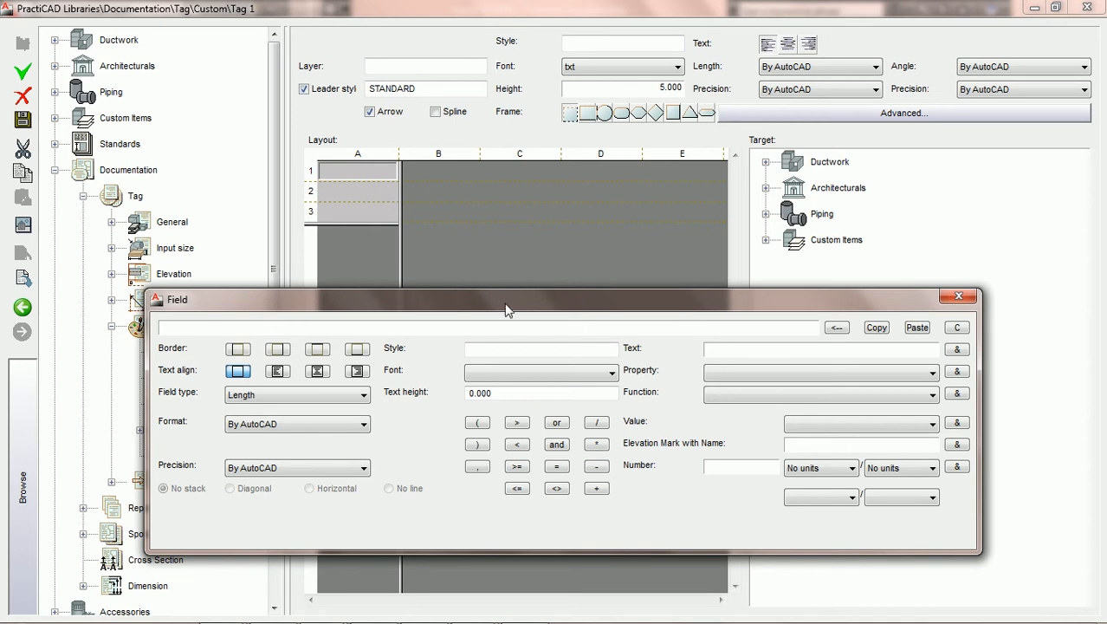
drag(509, 307, 486, 286)
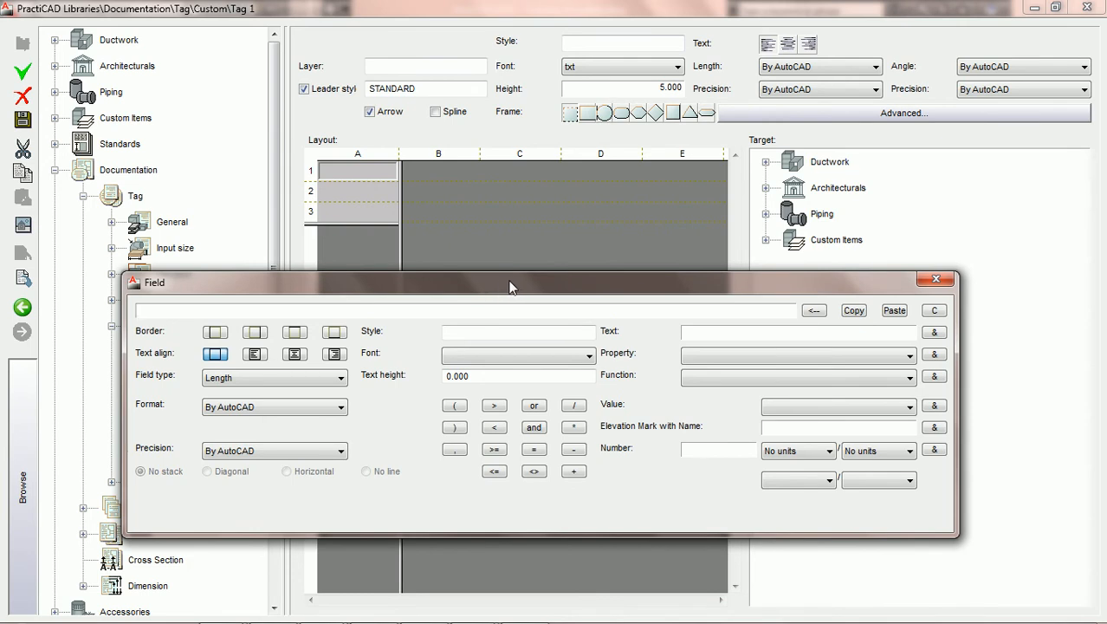
click(888, 357)
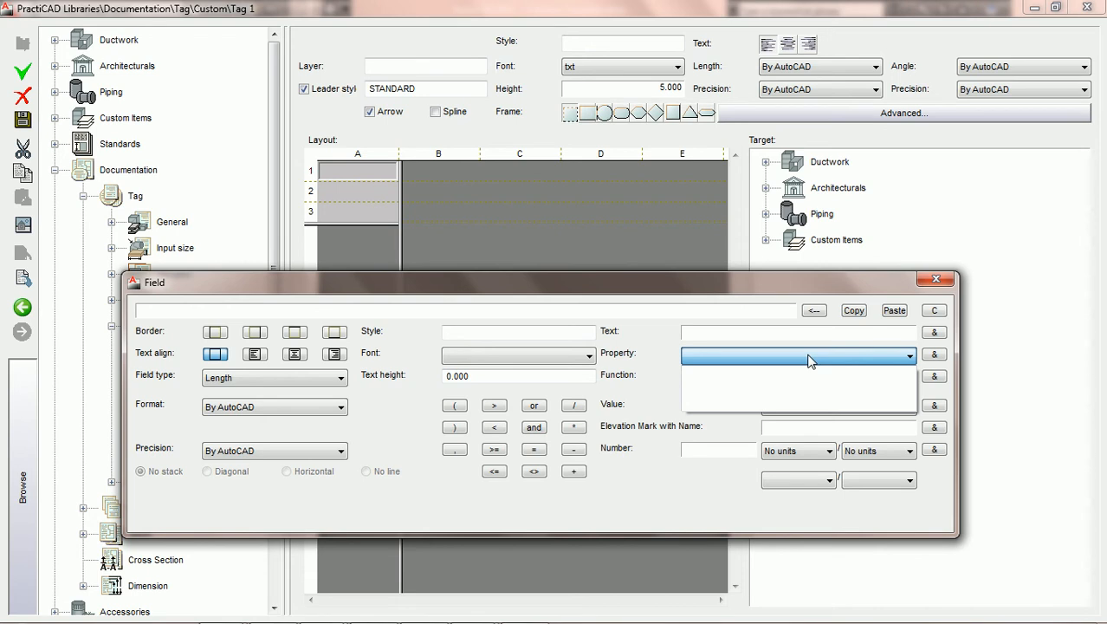
click(844, 195)
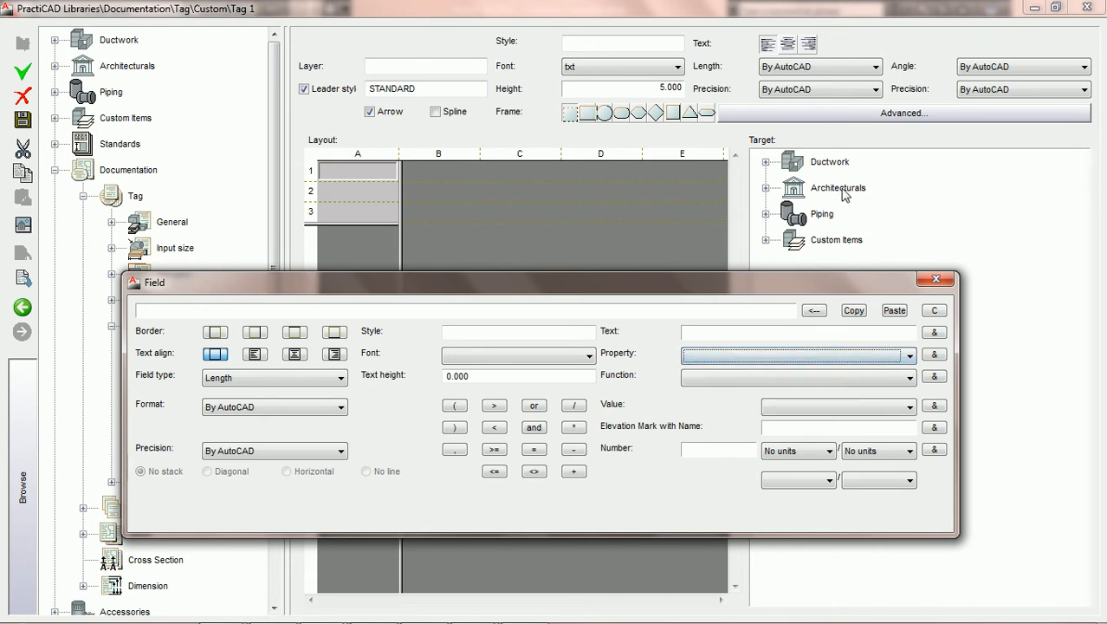
click(839, 192)
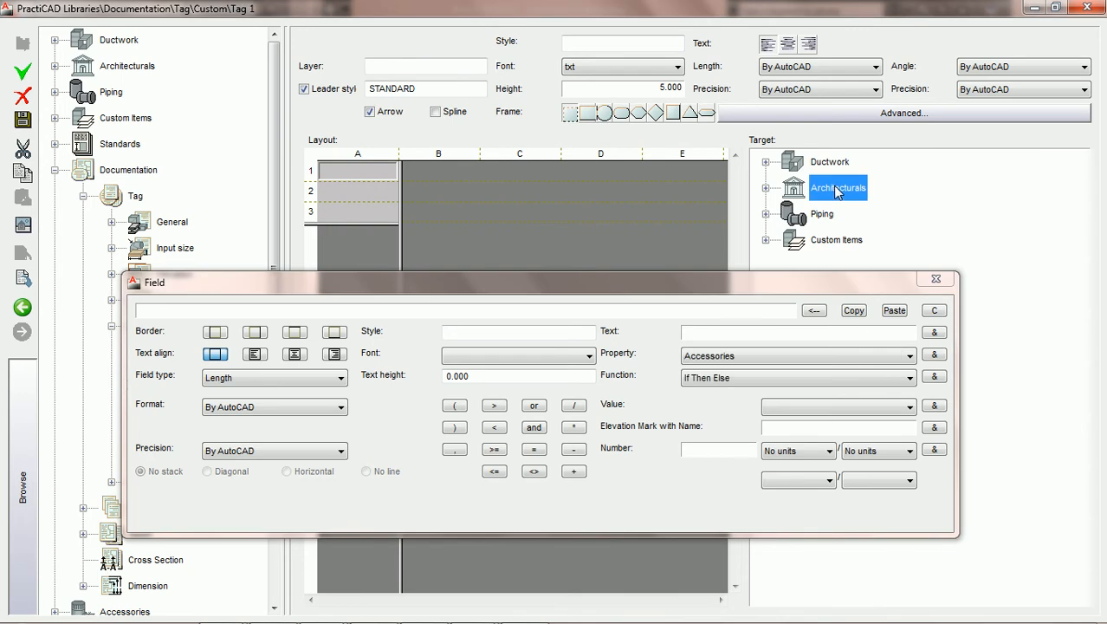
Step: Insert the Model property into cell A1 and center its text
click(882, 357)
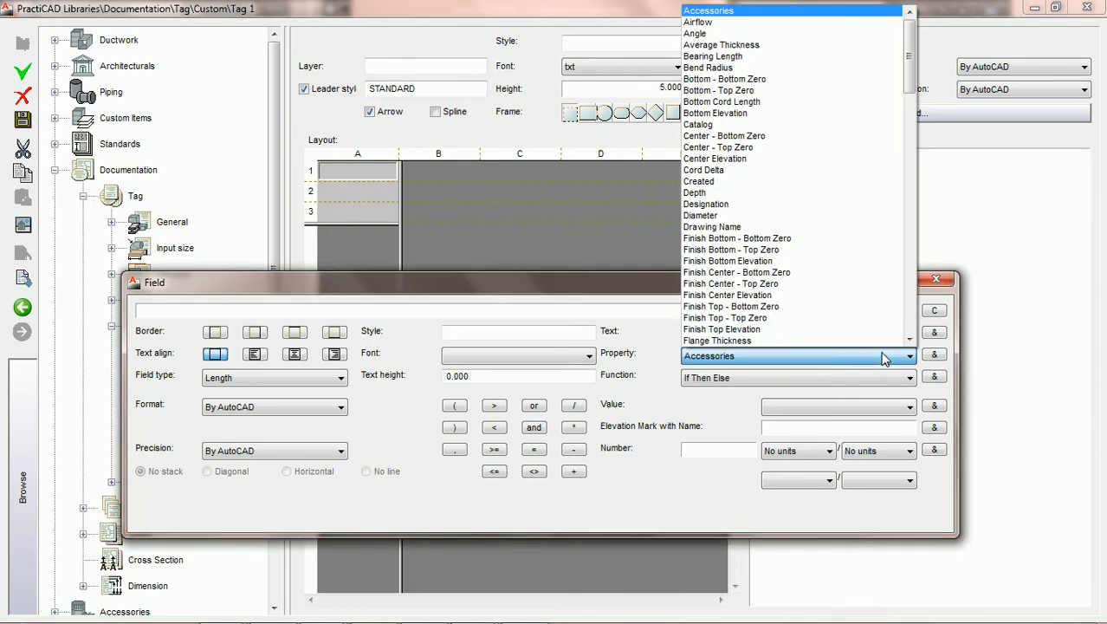
scroll(885, 355, down, 8)
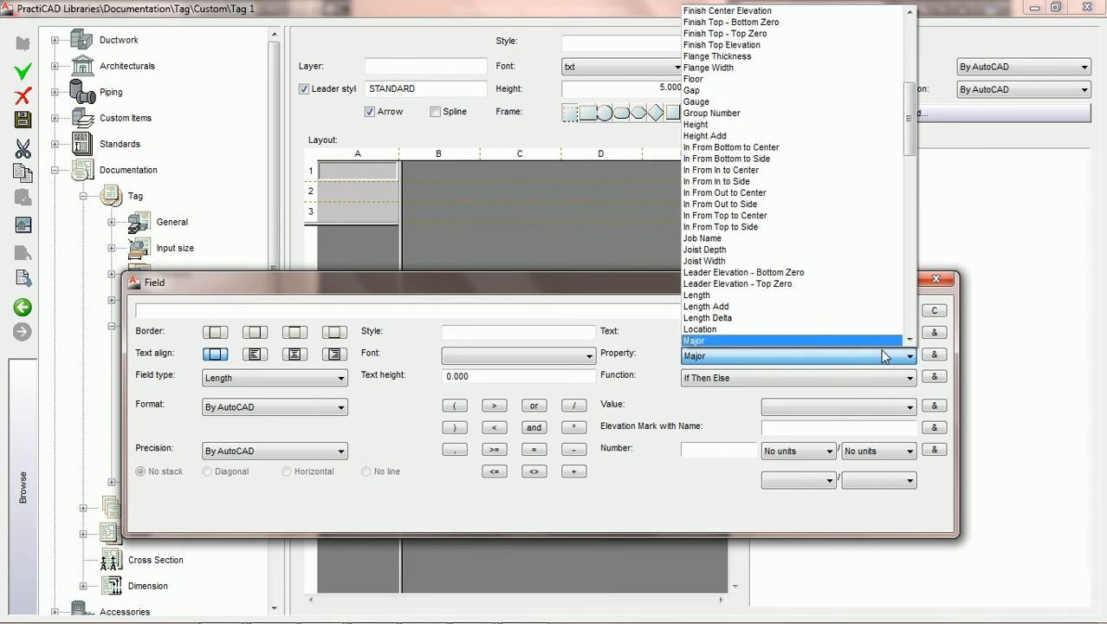
scroll(909, 338, down, 4)
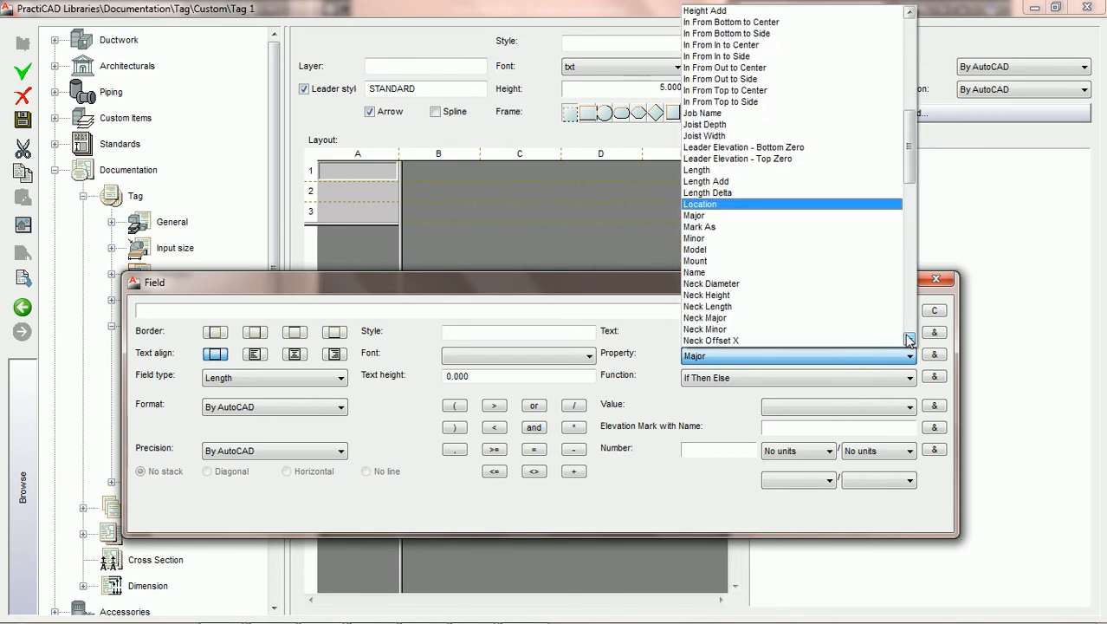
click(765, 251)
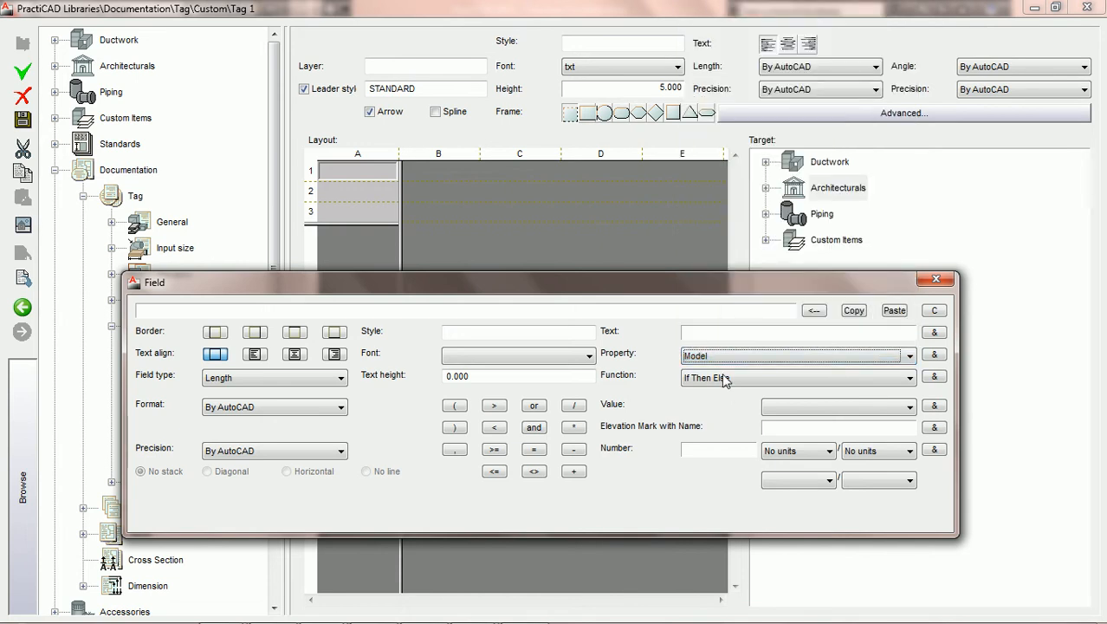
click(934, 355)
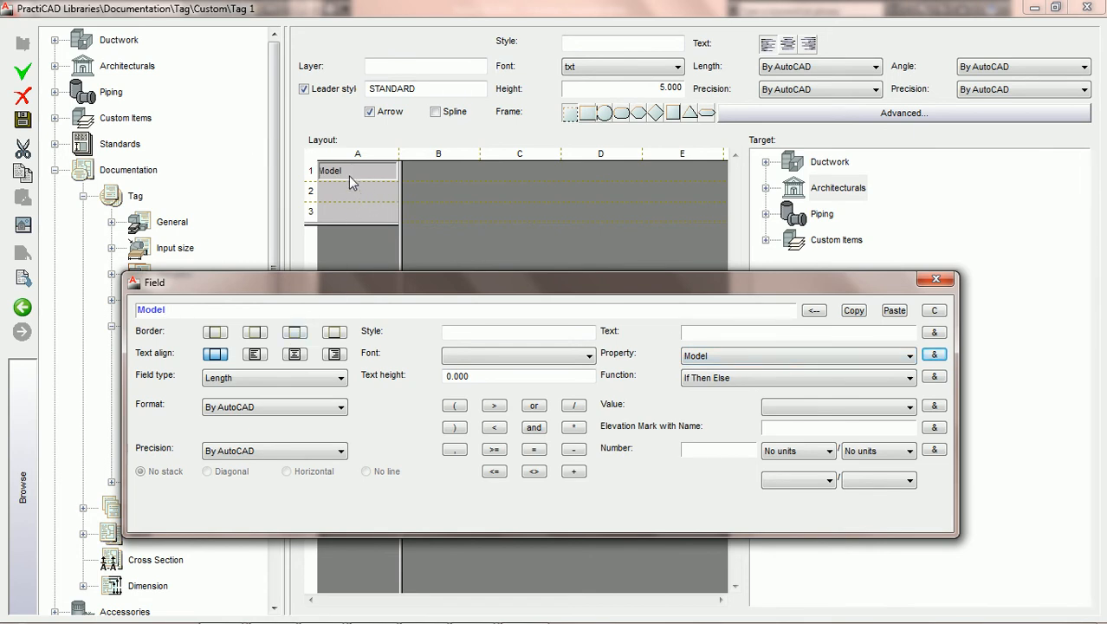
click(294, 354)
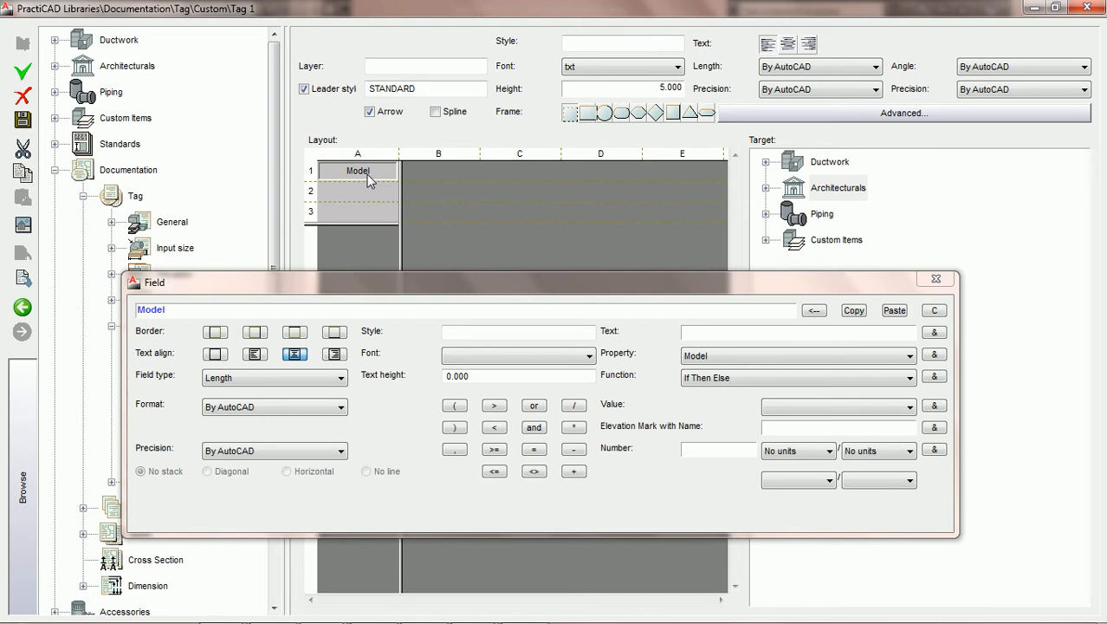
click(338, 379)
click(335, 394)
click(341, 378)
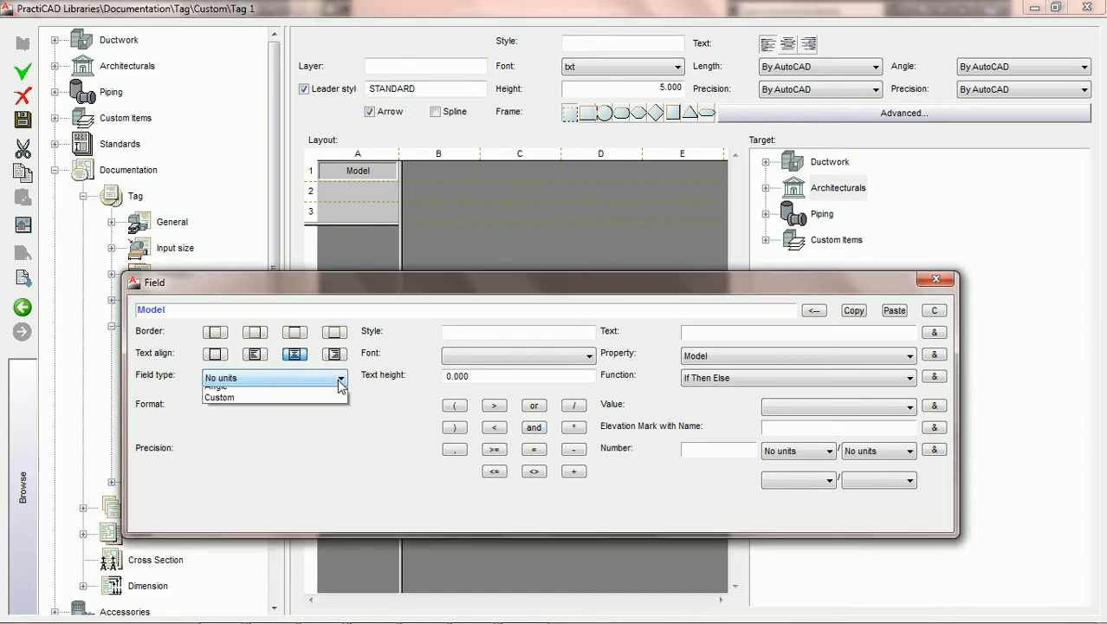
click(319, 428)
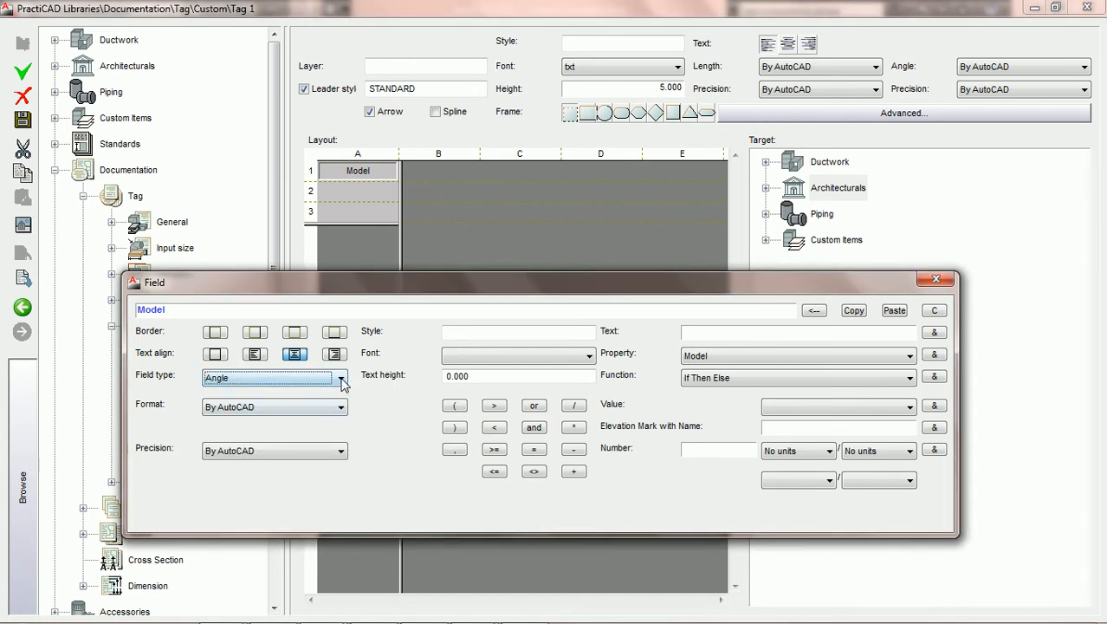
click(341, 379)
click(317, 417)
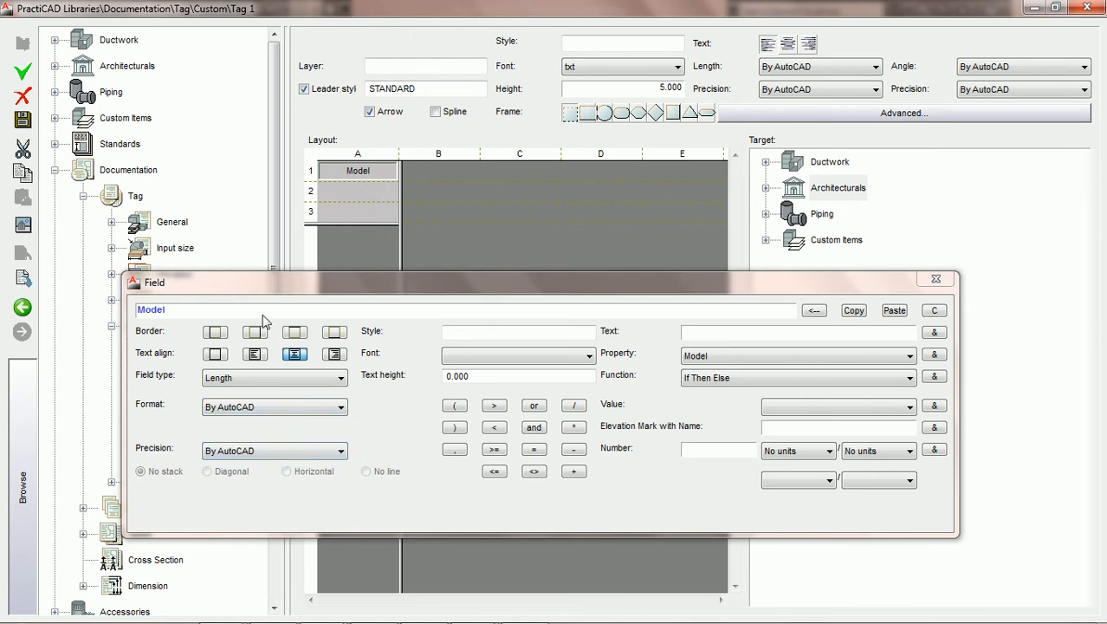
Step: Insert the Either-Or function into cell A2 and add the Neck Width property inside its parentheses
click(360, 189)
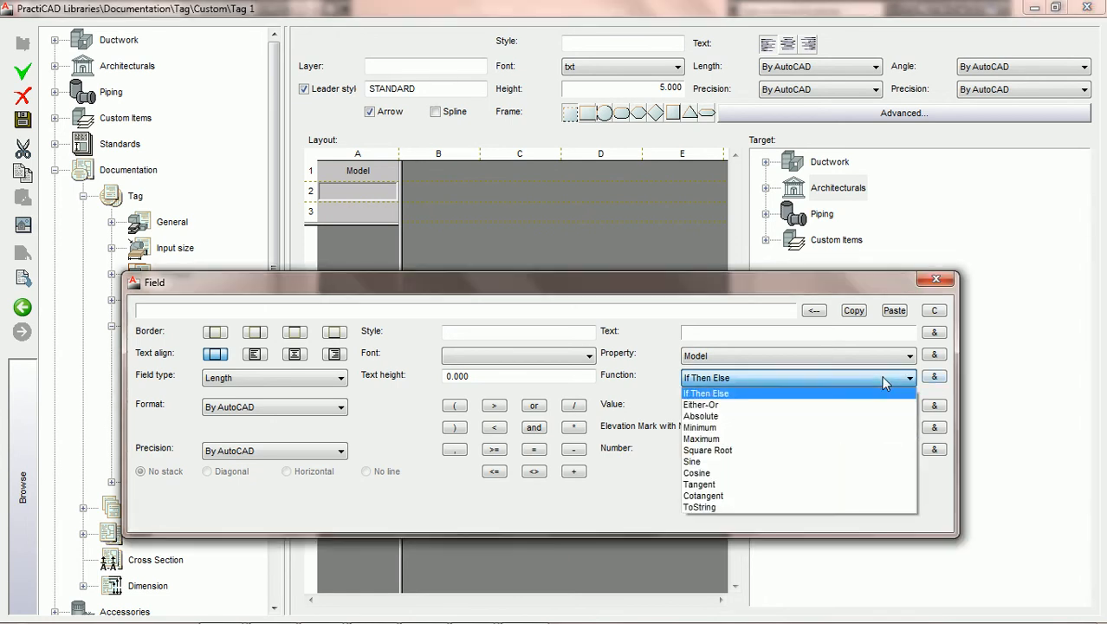
click(772, 404)
click(934, 376)
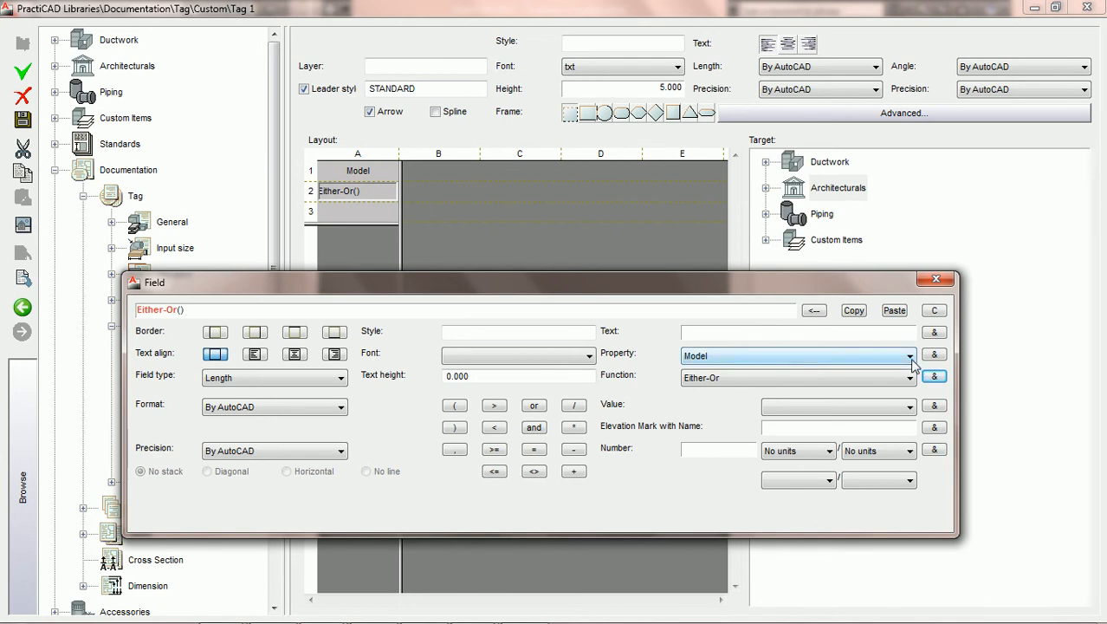
click(910, 356)
key(n)
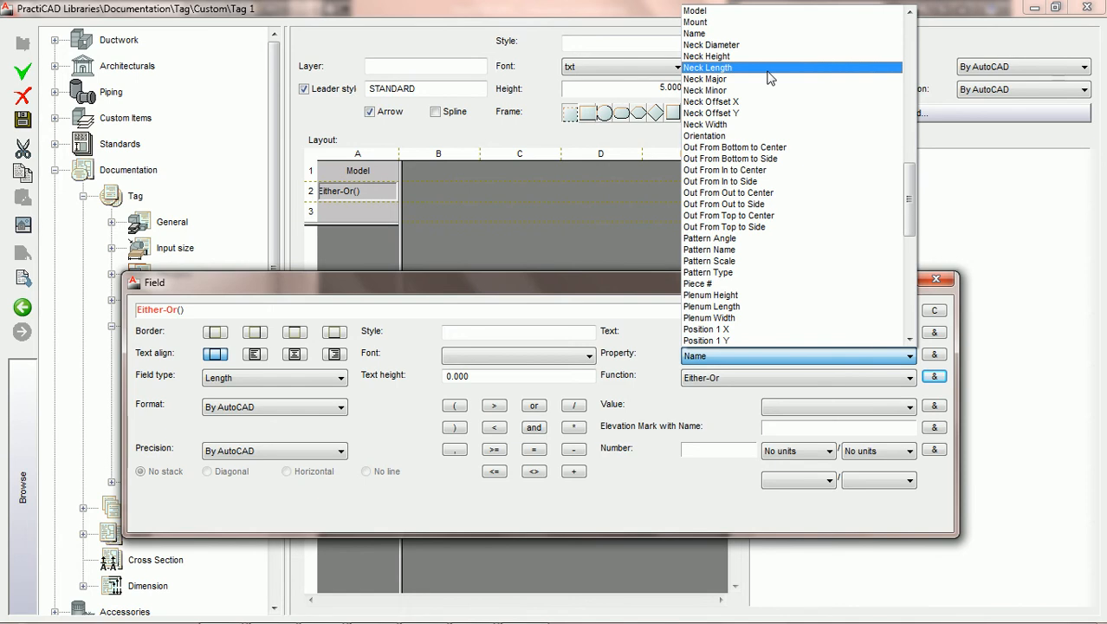
click(756, 124)
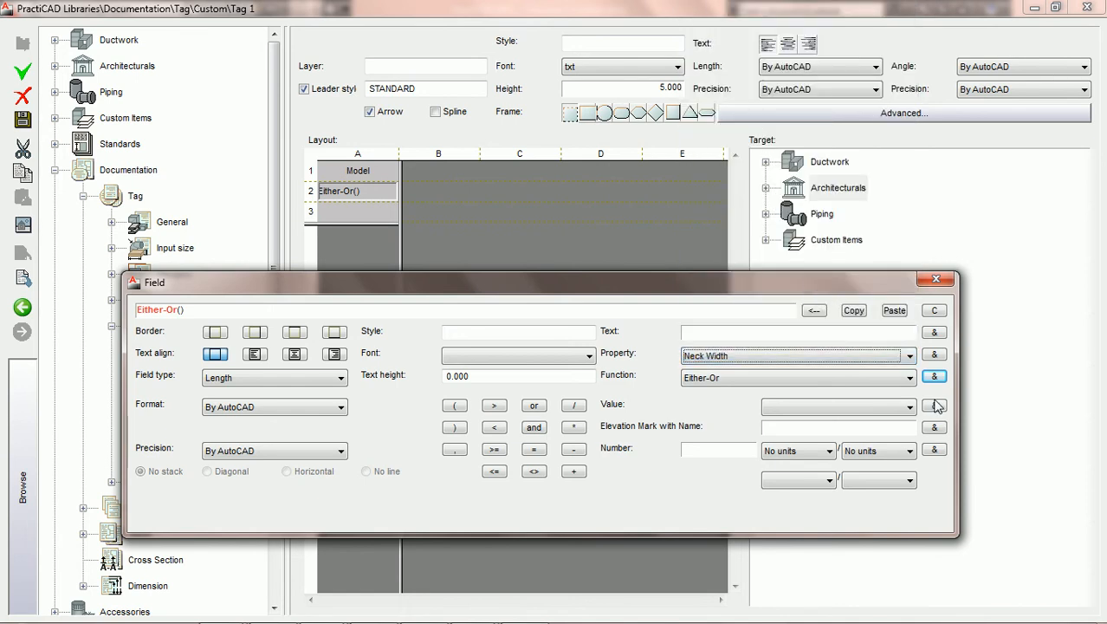
click(934, 355)
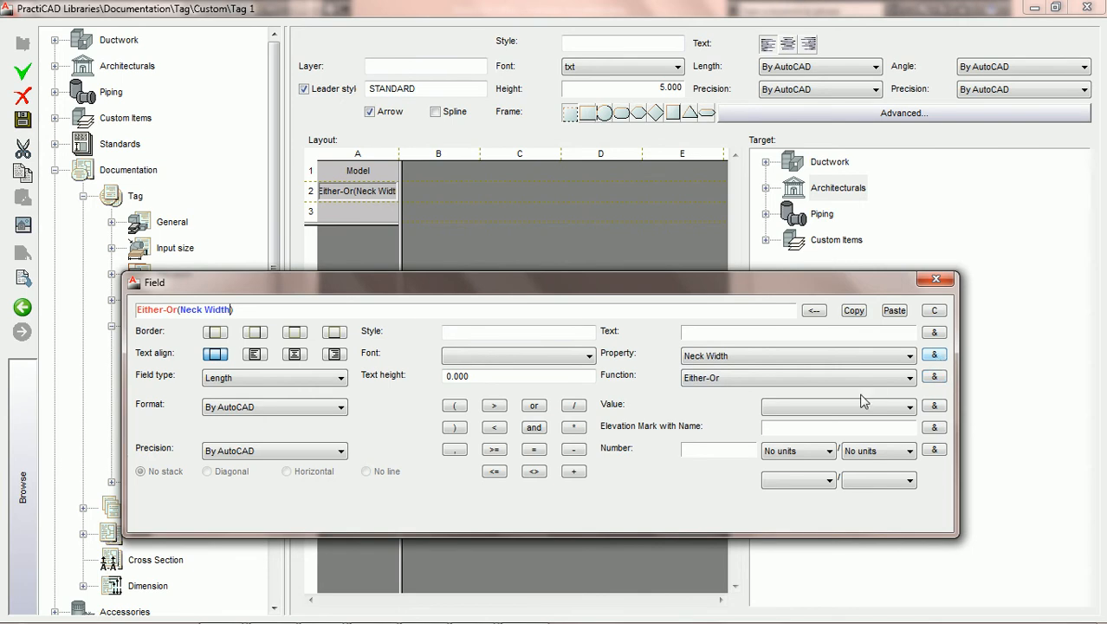
Step: Append the text "x" to Neck Width with a plus operator inside the Either-Or expression
click(575, 473)
click(573, 471)
click(744, 334)
text(X)
text(x)
click(937, 336)
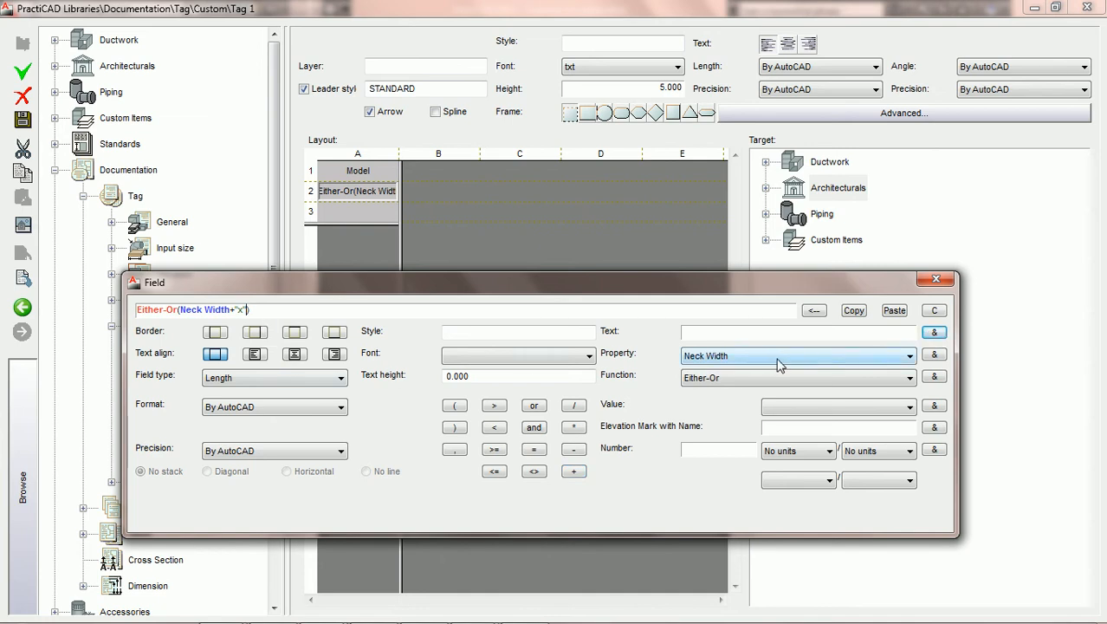
Step: Append the Neck Length property with a plus operator after "x" in the Either-Or expression of cell A2
click(575, 473)
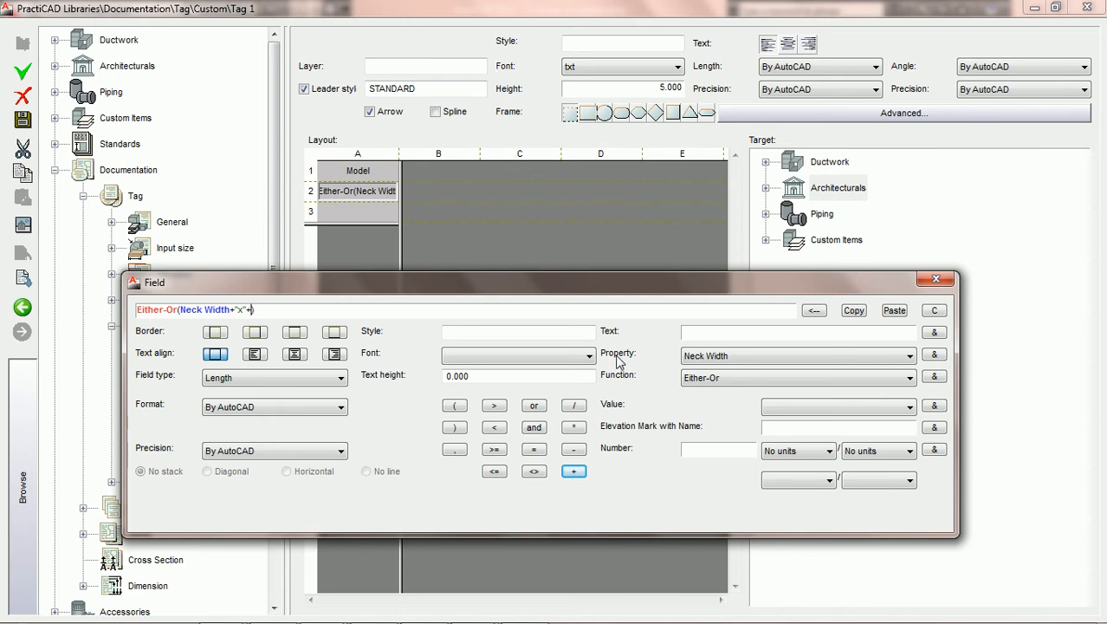
click(879, 363)
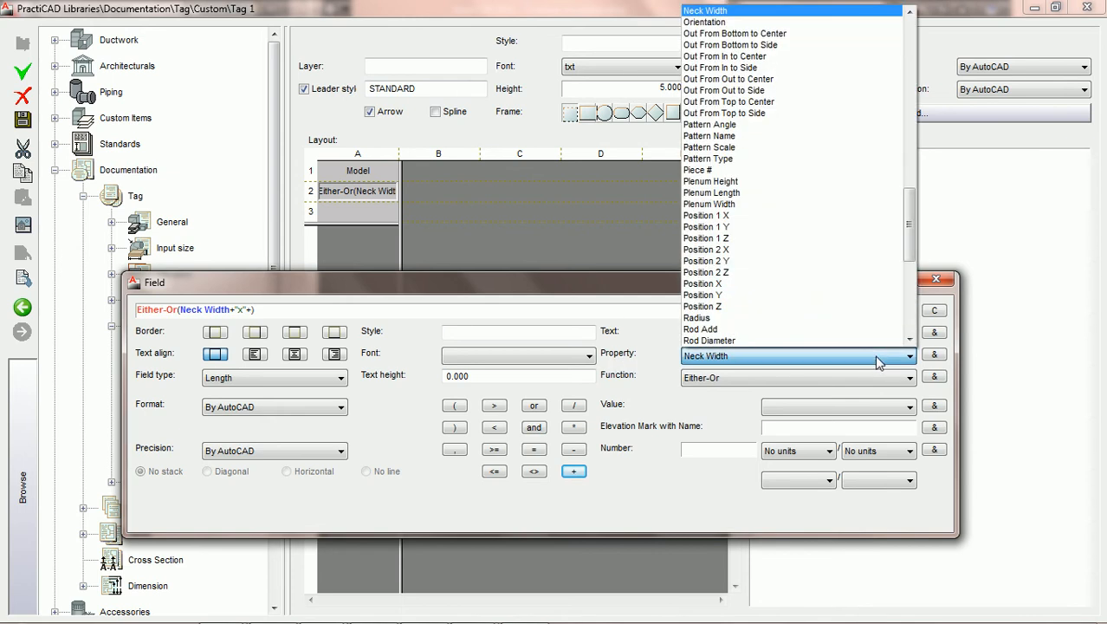
key(n)
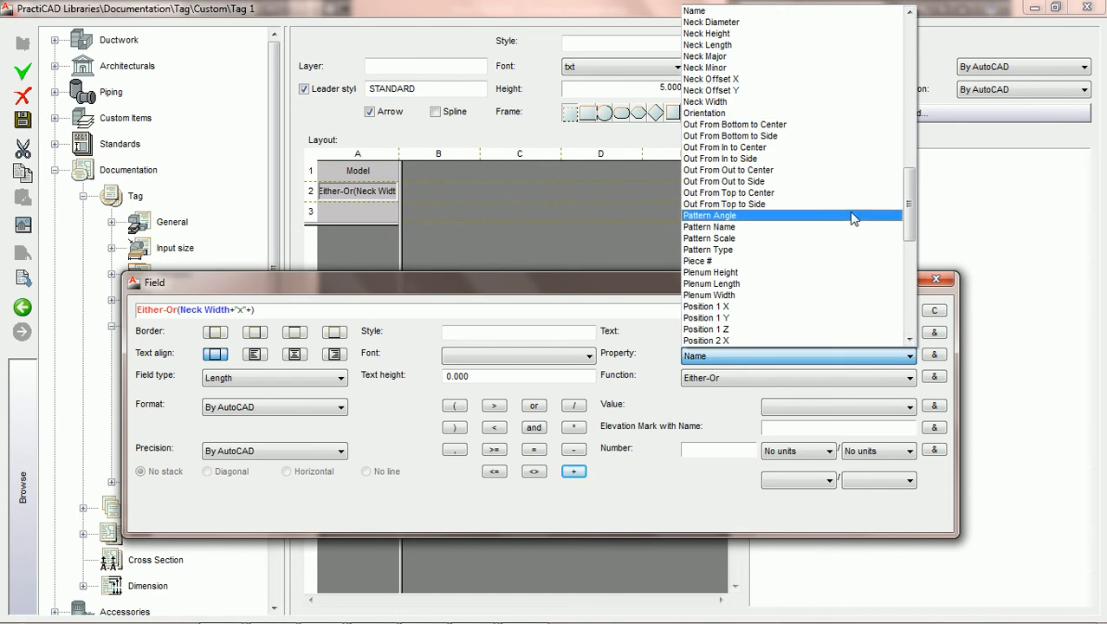
click(788, 44)
click(934, 354)
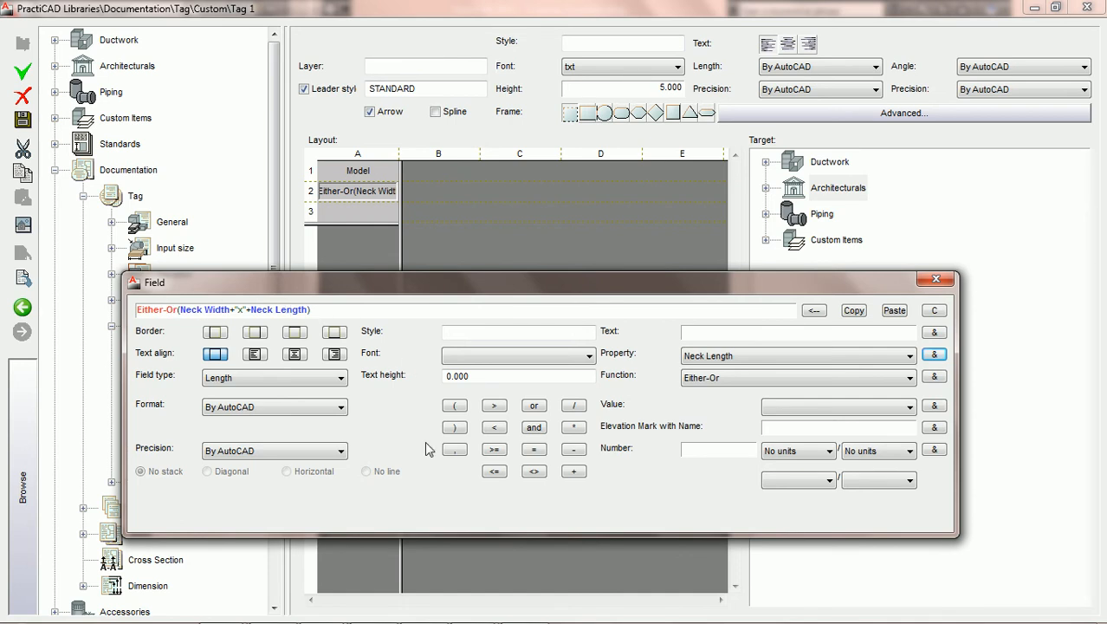
Step: Add a comma after Neck Length and insert the Neck Diameter property as the second Either-Or option
click(456, 451)
click(901, 363)
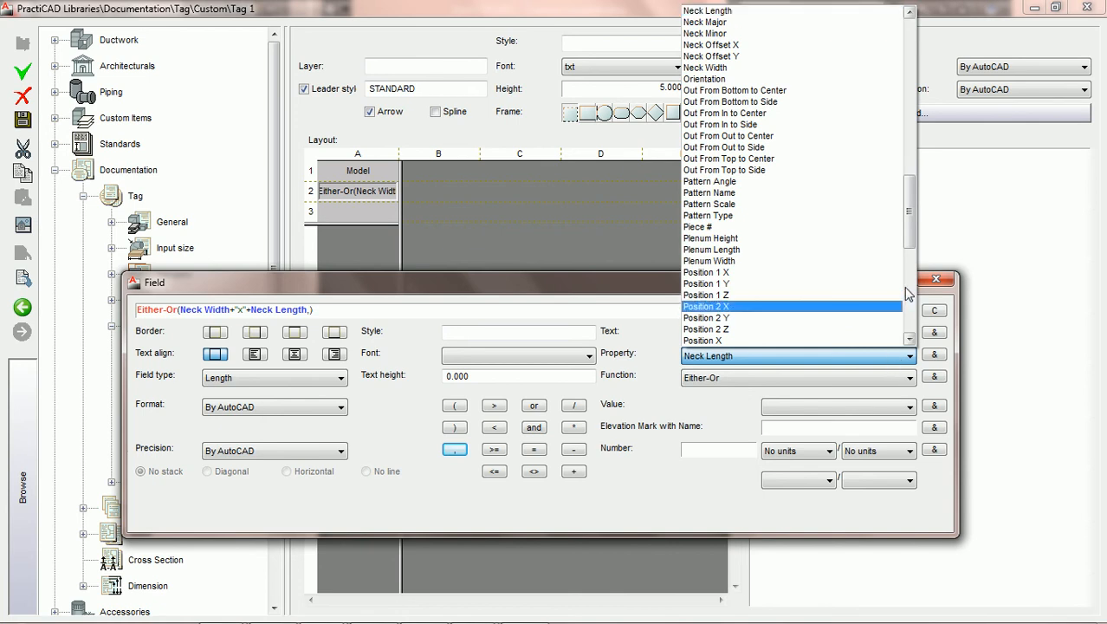
drag(909, 233, 909, 217)
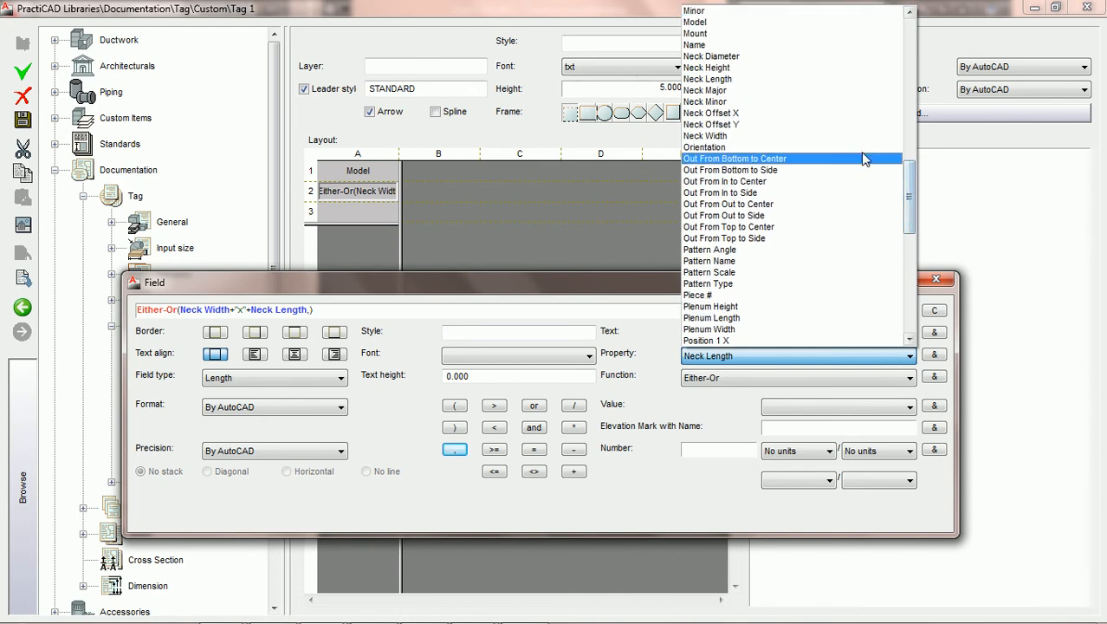
click(730, 56)
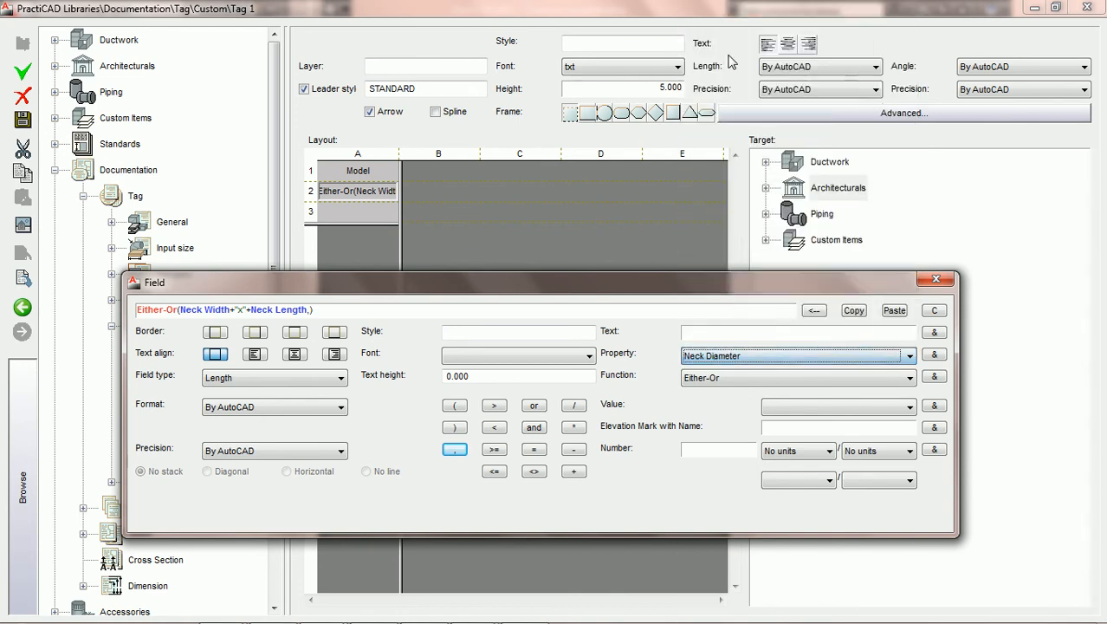
click(934, 356)
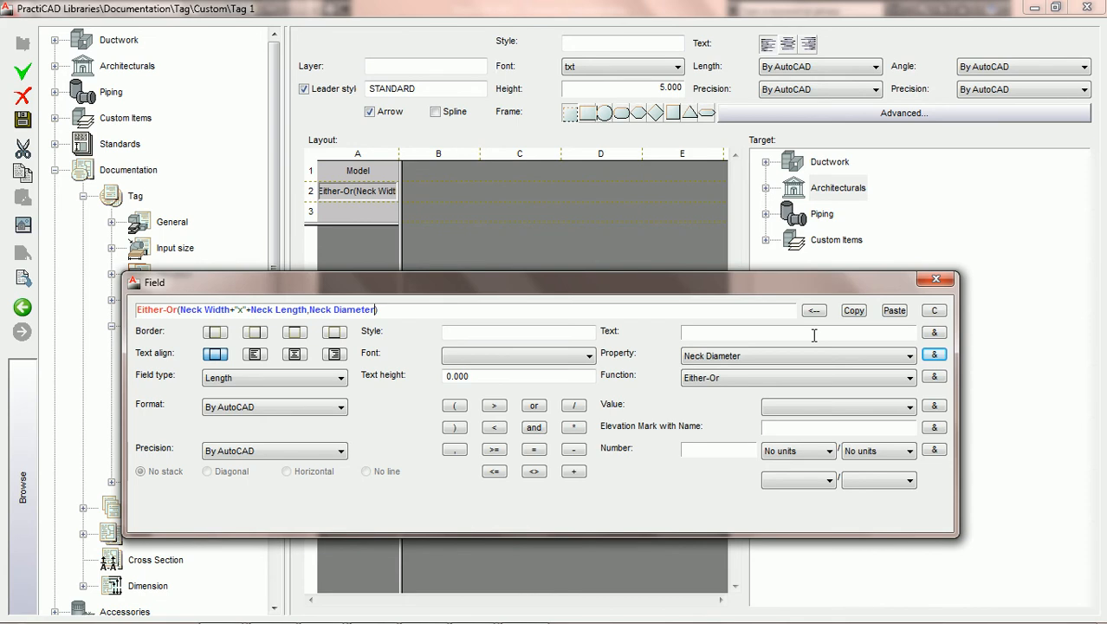
Step: Add a plus operator after Neck Diameter, then switch to Character Map and reset its search to list all characters
click(575, 474)
mouse_move(511, 619)
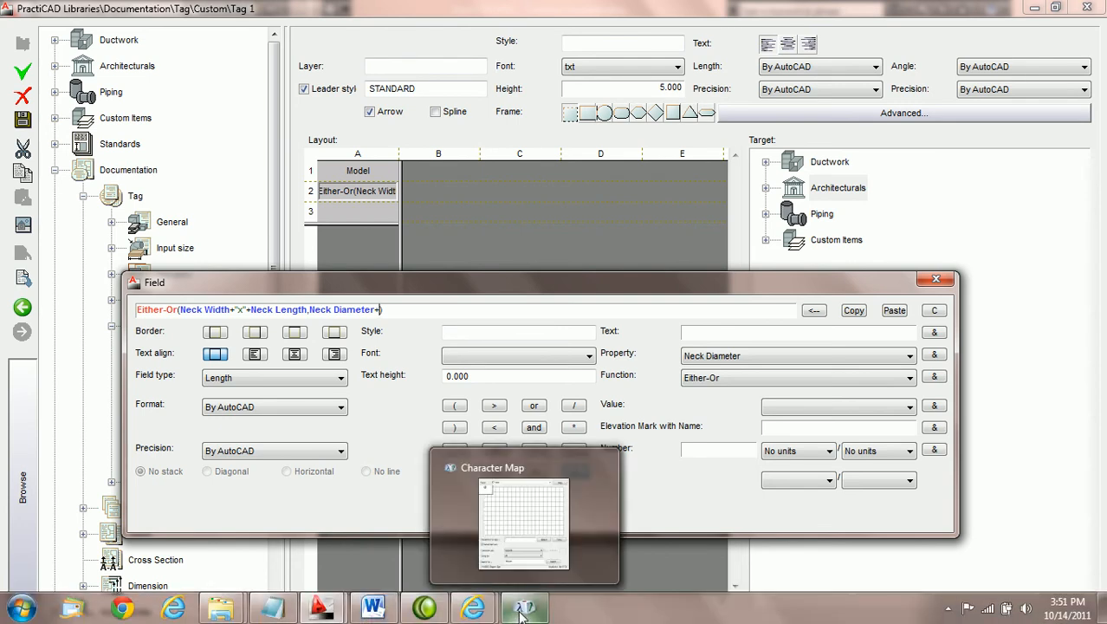
click(524, 525)
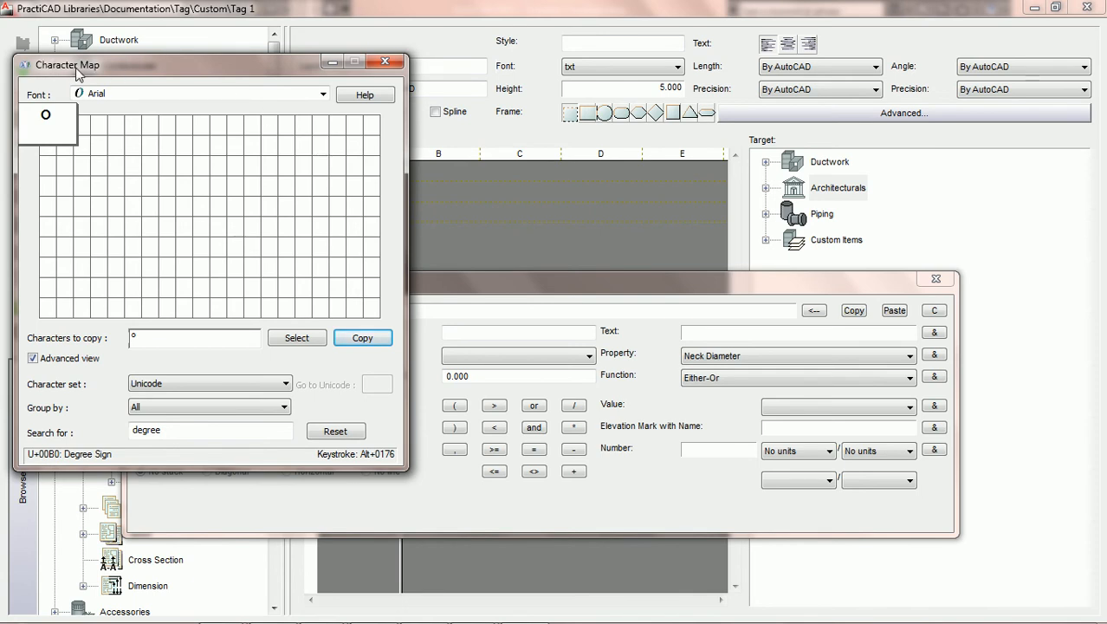
click(142, 338)
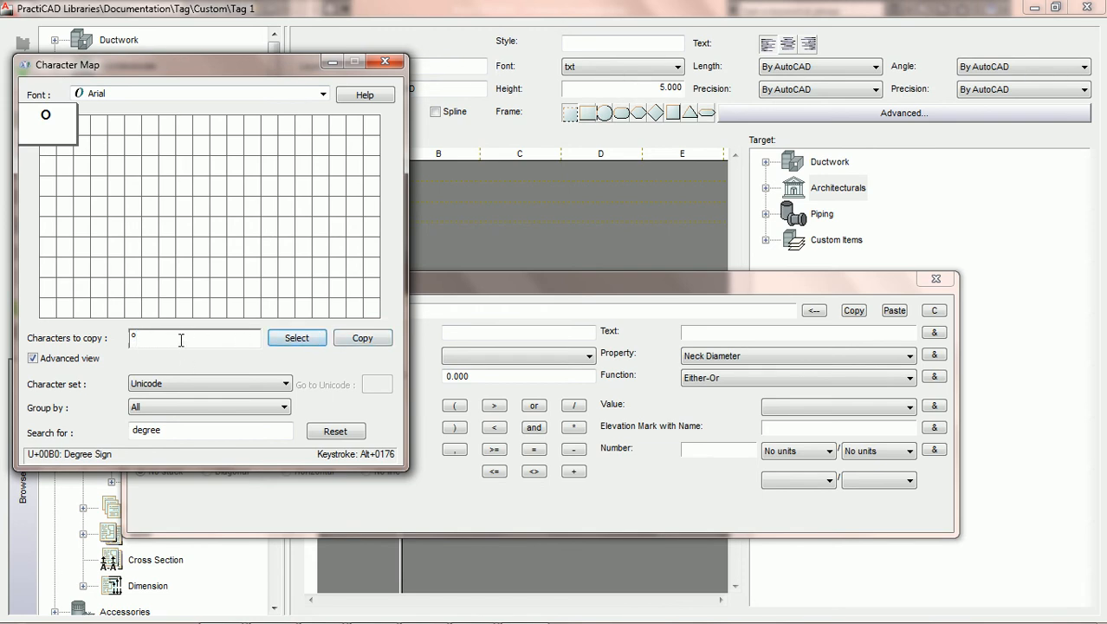
drag(173, 428, 127, 429)
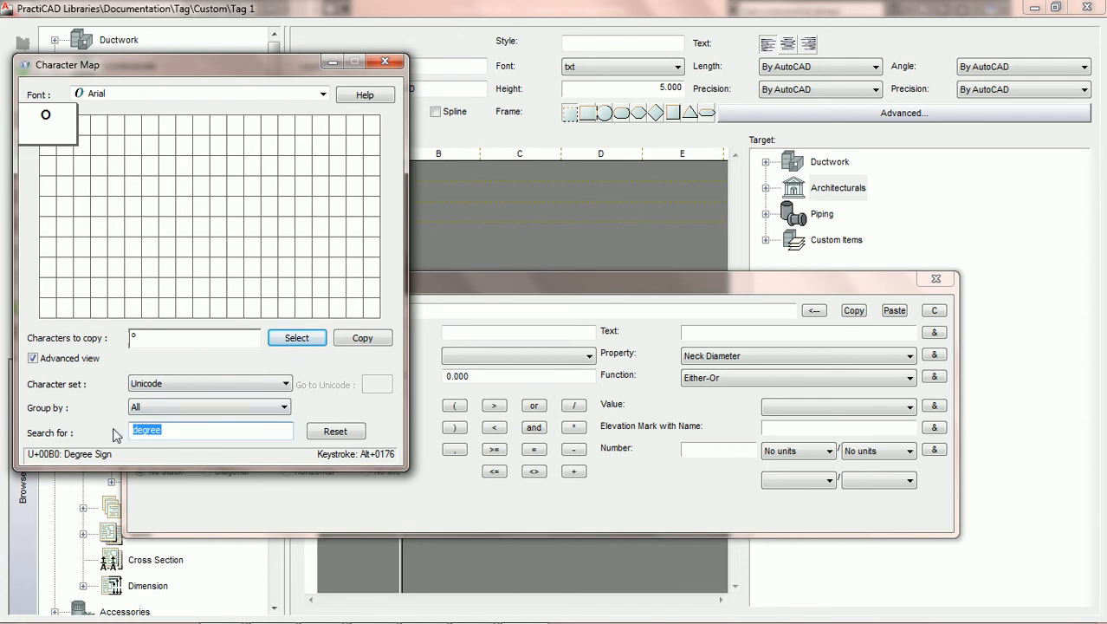
text(diameter)
click(337, 432)
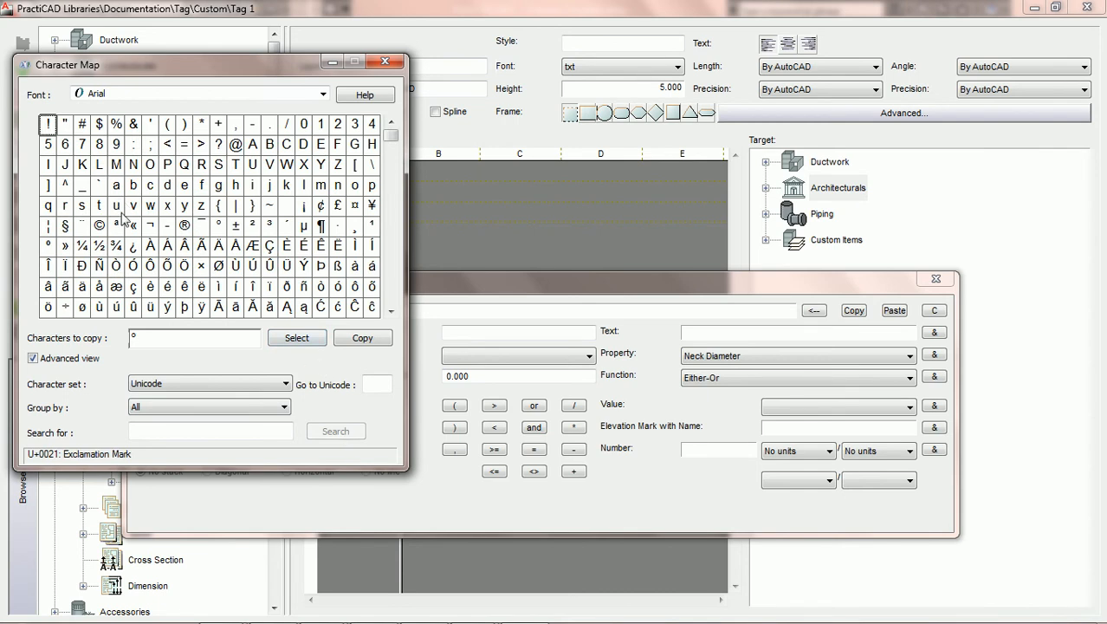
Step: Replace the character selected for copying with Ø and copy it to the clipboard
click(219, 268)
click(192, 341)
key(BackSpace)
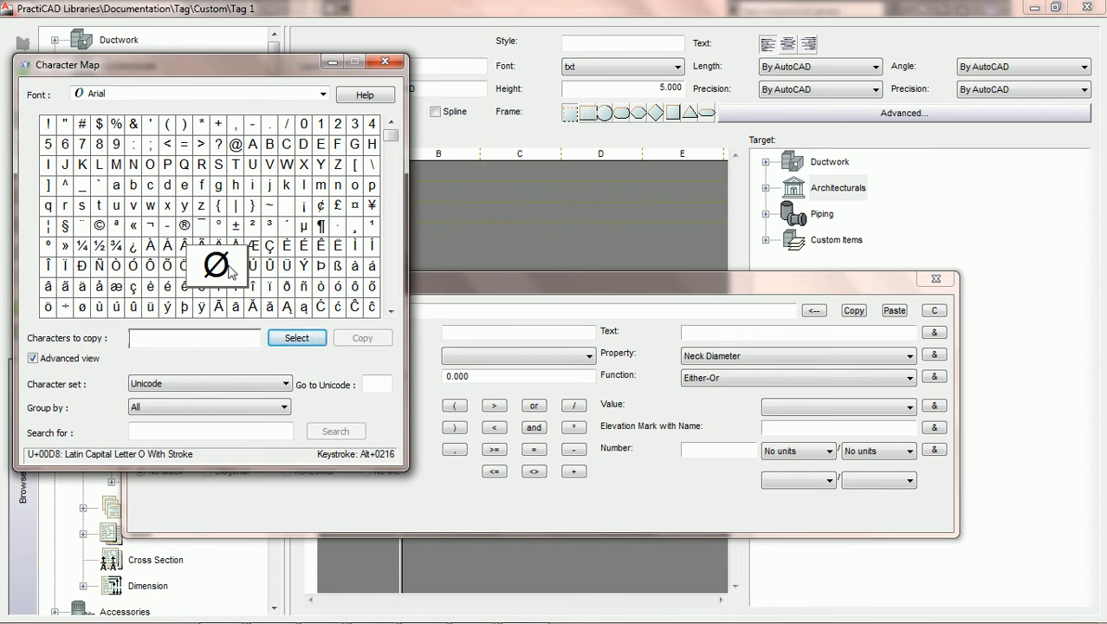
click(297, 339)
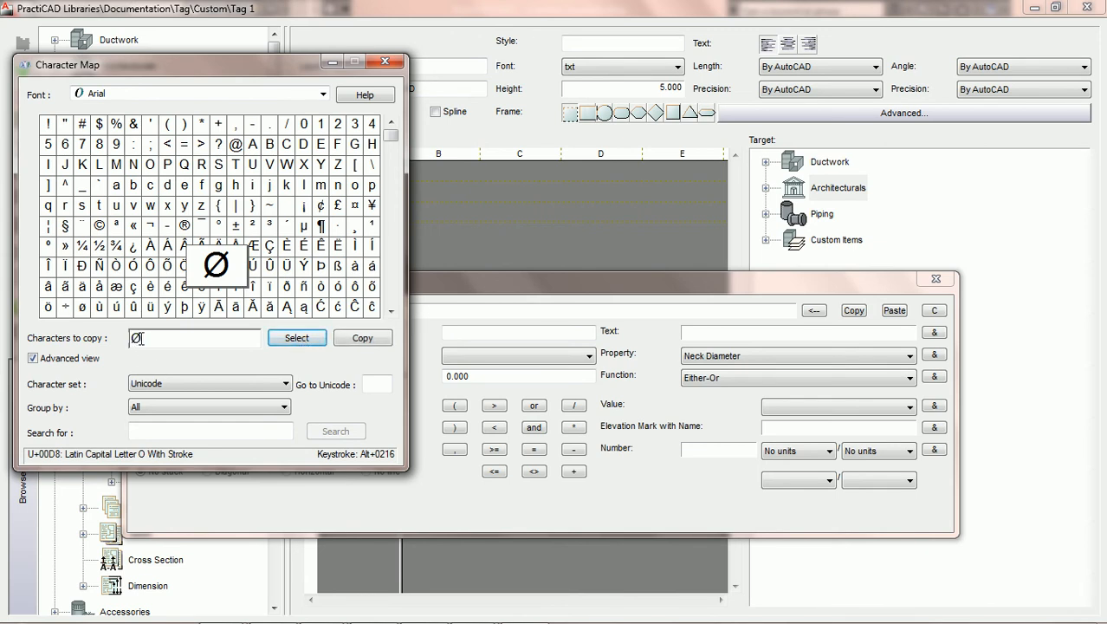
click(371, 340)
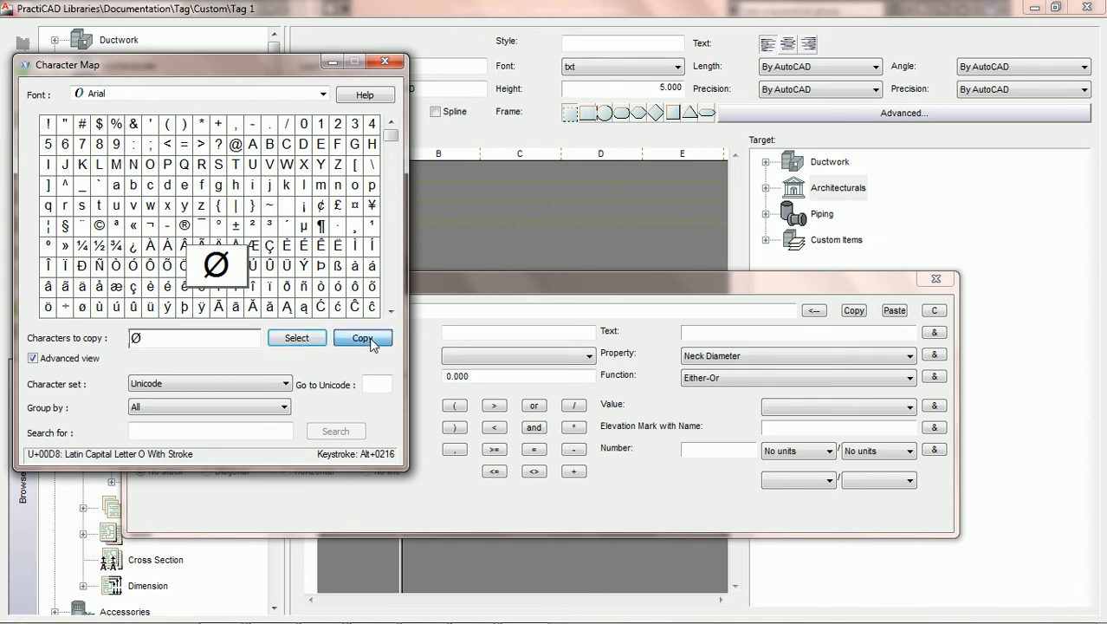
Step: Return to the Field dialog, paste Ø as text and append it after Neck Diameter in the expression
click(619, 301)
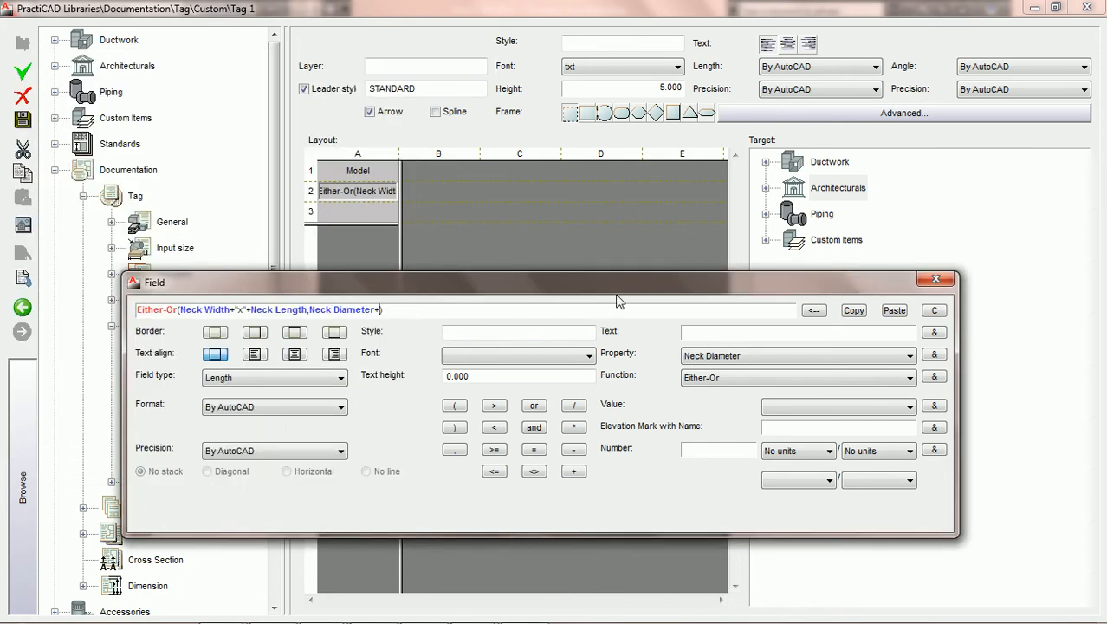
right_click(715, 332)
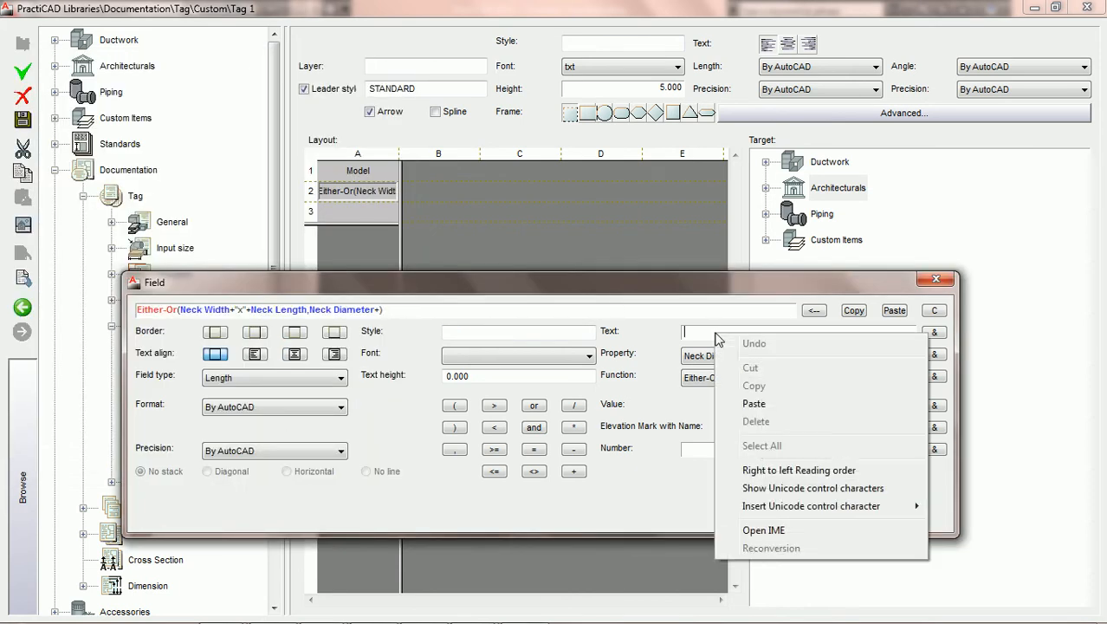
click(753, 404)
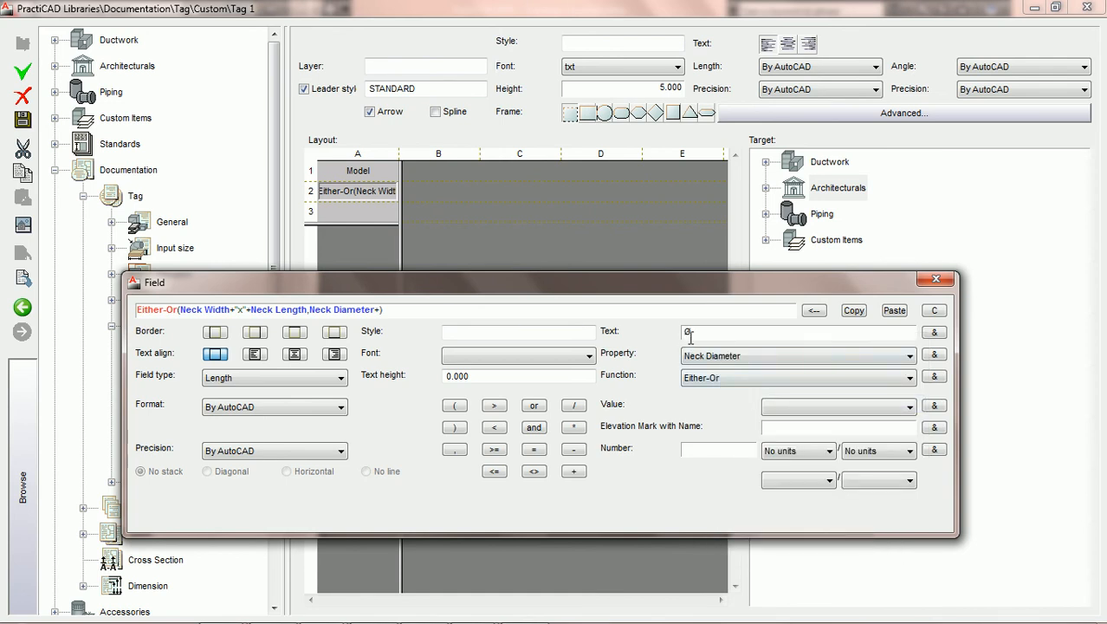
click(938, 335)
Step: Set cell A2's length format to Decimal with precision 0 and center its text
click(342, 380)
click(342, 384)
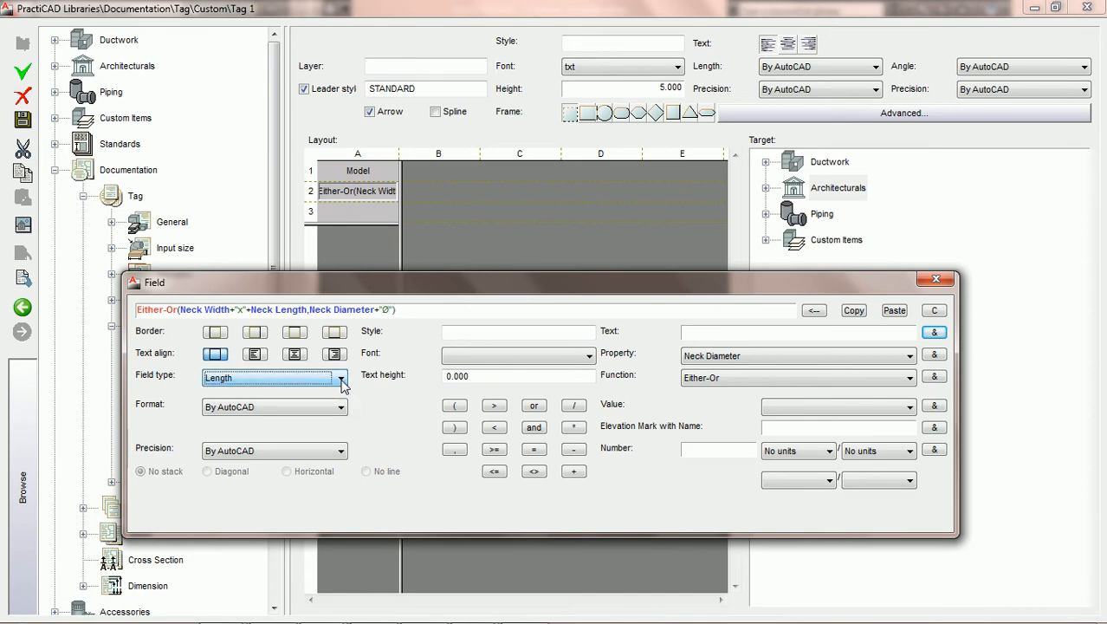
click(341, 408)
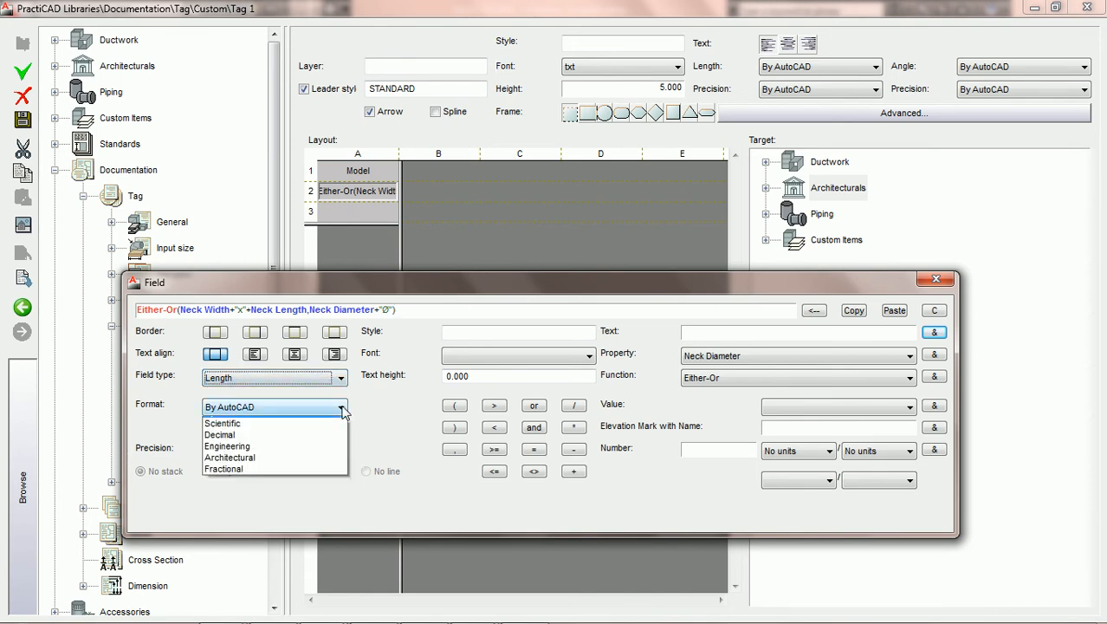
click(309, 450)
click(309, 452)
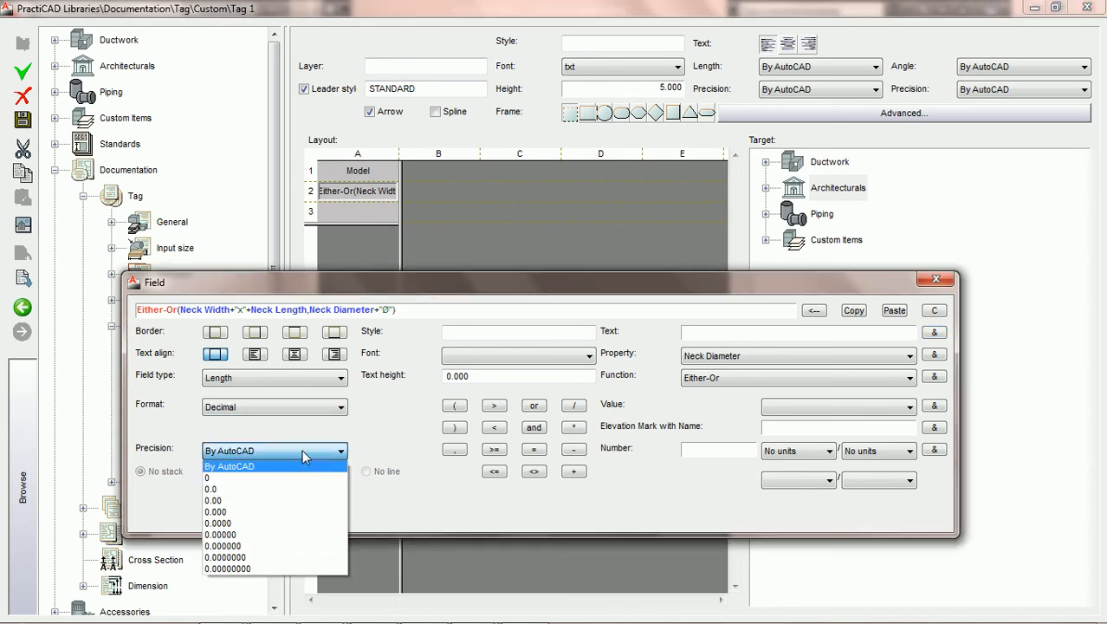
click(260, 482)
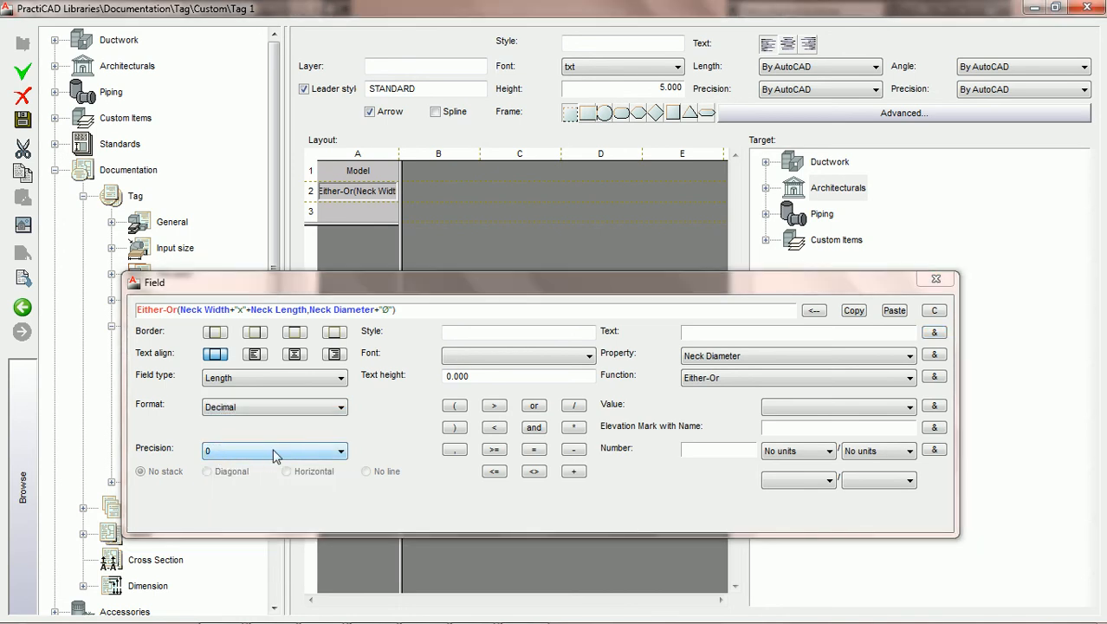
click(294, 355)
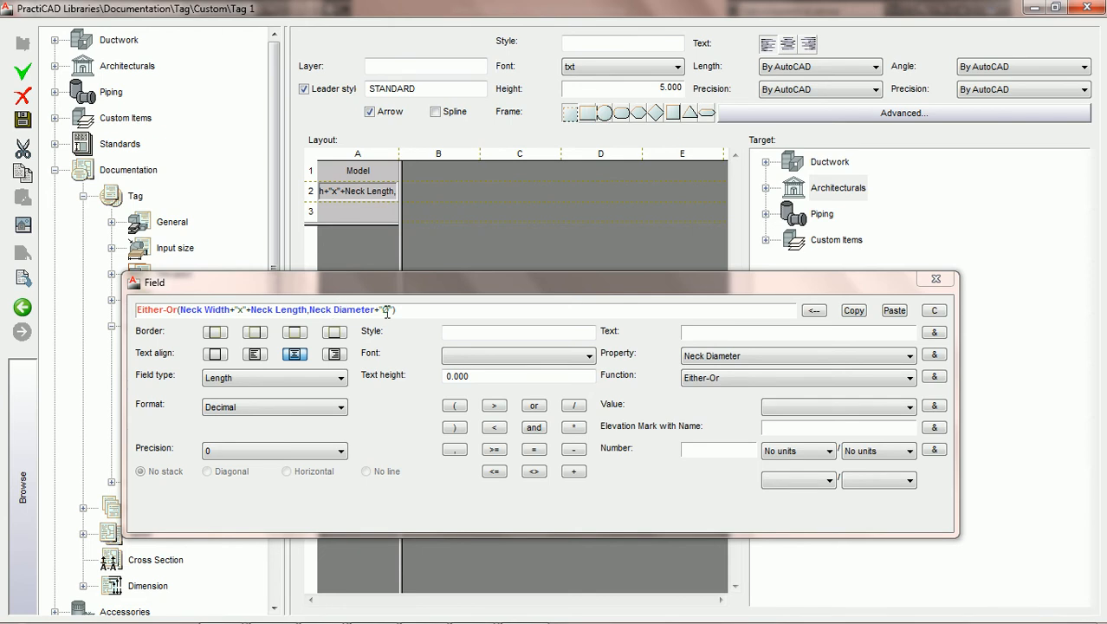
Step: Insert the Airflow property into cell A3 of the tag layout
click(368, 212)
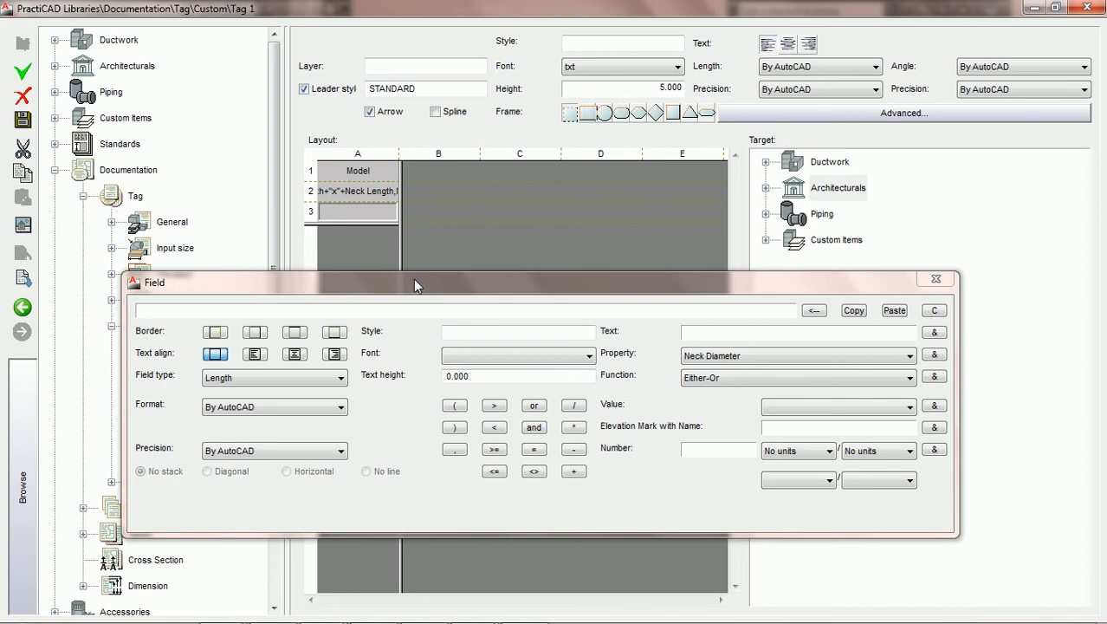
drag(413, 278, 410, 282)
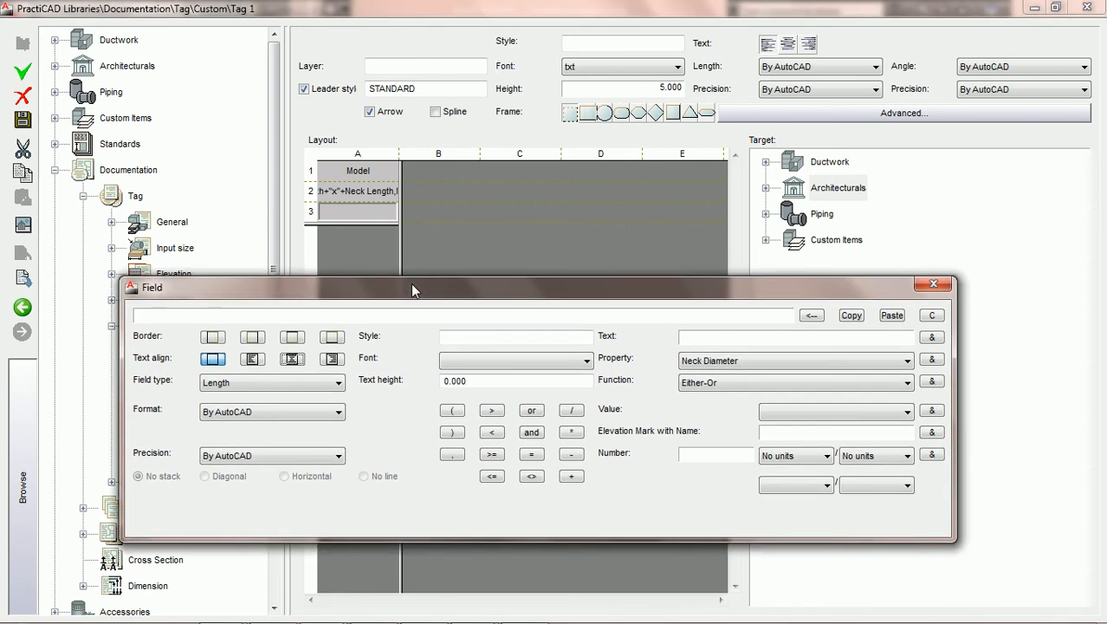
click(905, 362)
key(a)
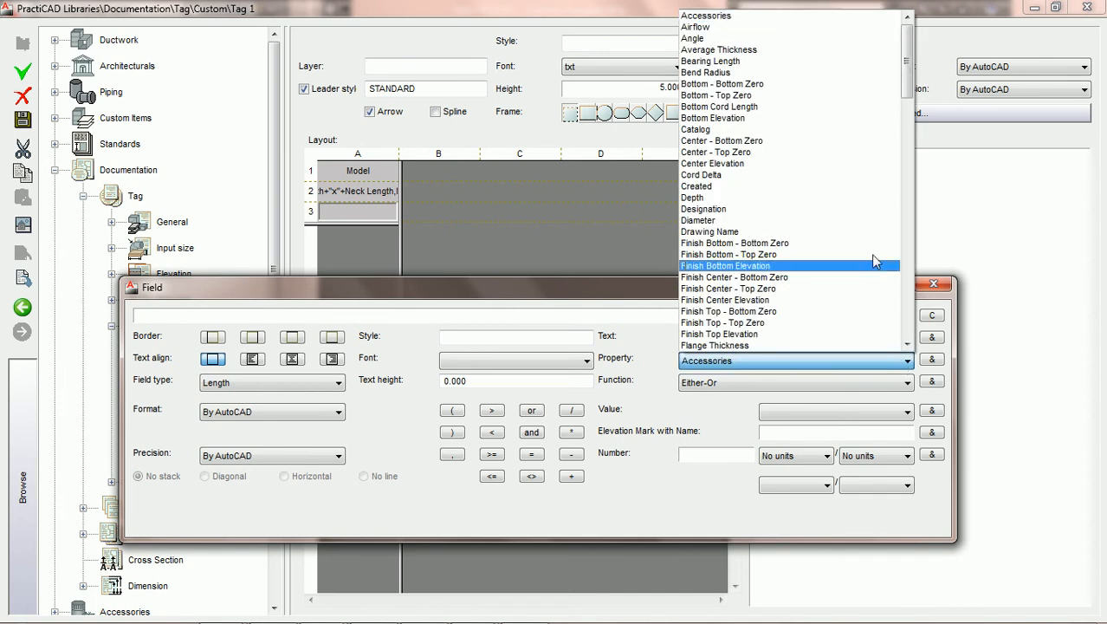
click(742, 27)
click(933, 362)
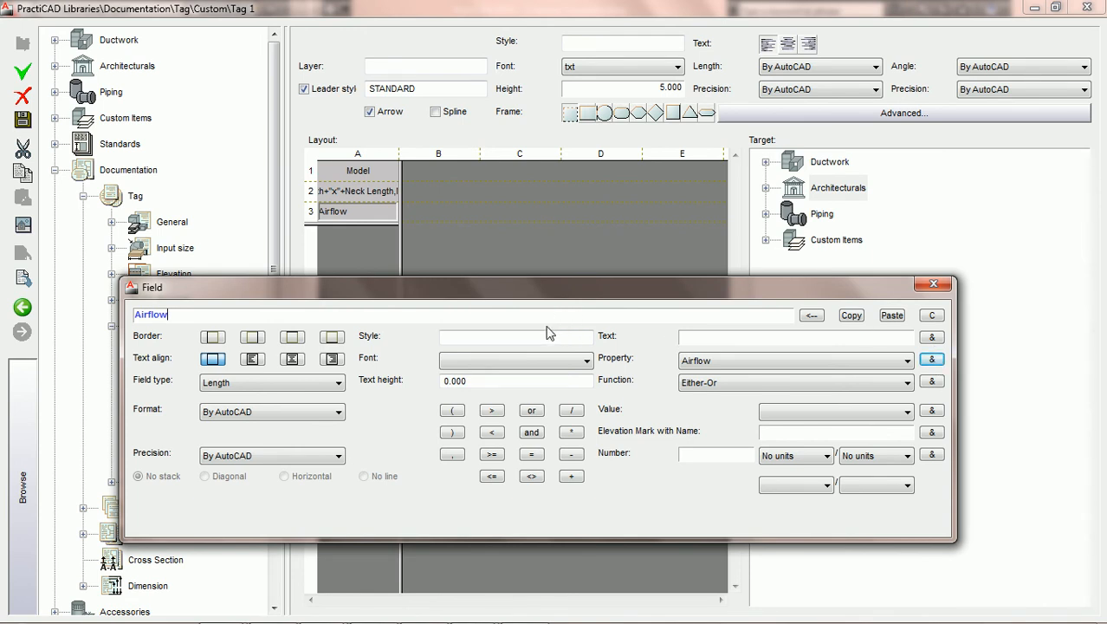
Step: Append the text " CFM" to Airflow with a plus operator in cell A3
click(571, 477)
click(741, 338)
text(cfm)
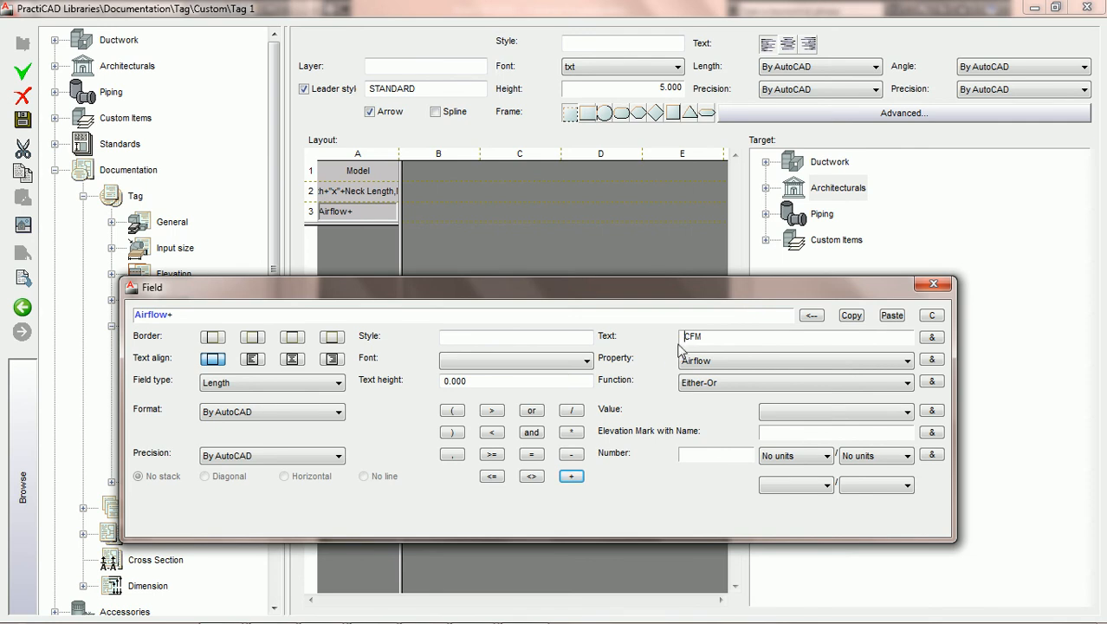
click(934, 338)
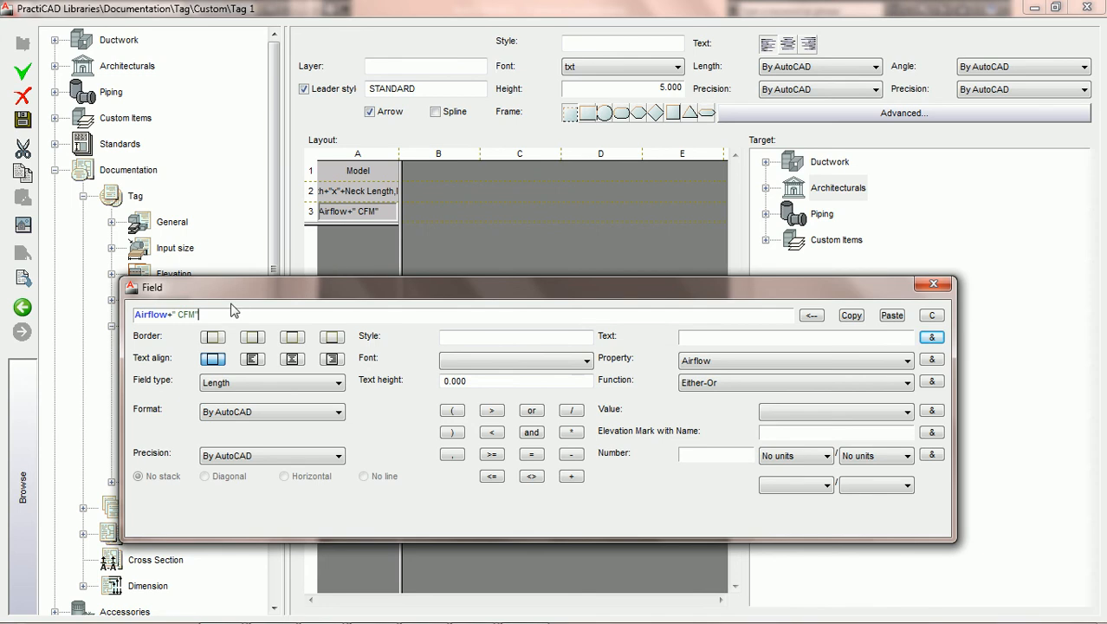
Step: Center cell A3's text with Decimal format and precision 0, and save the tag
click(293, 358)
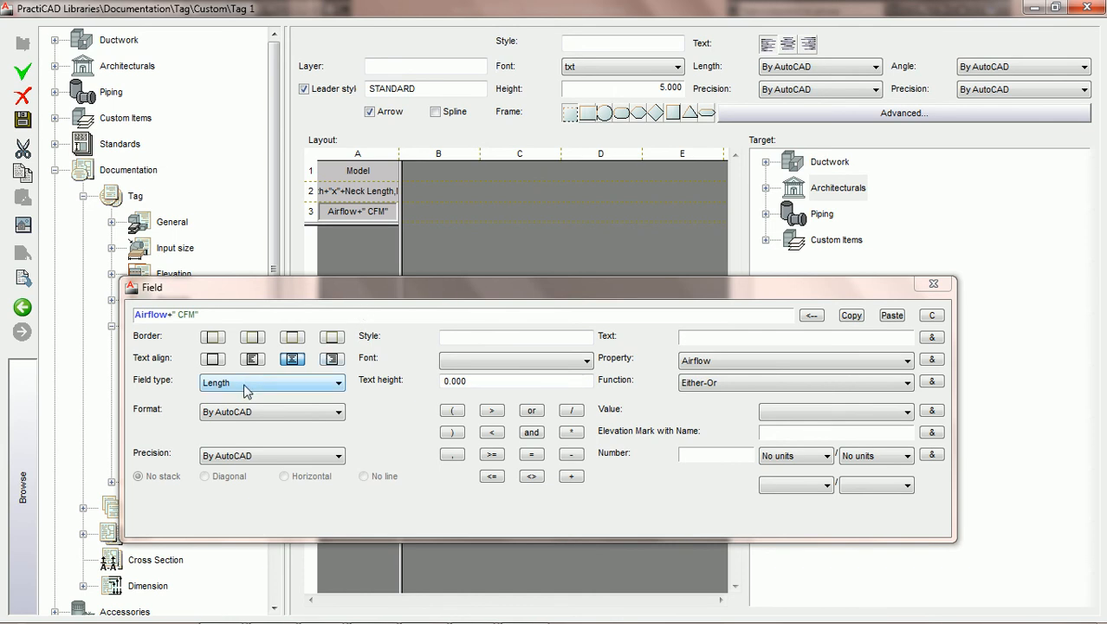
click(284, 412)
click(263, 448)
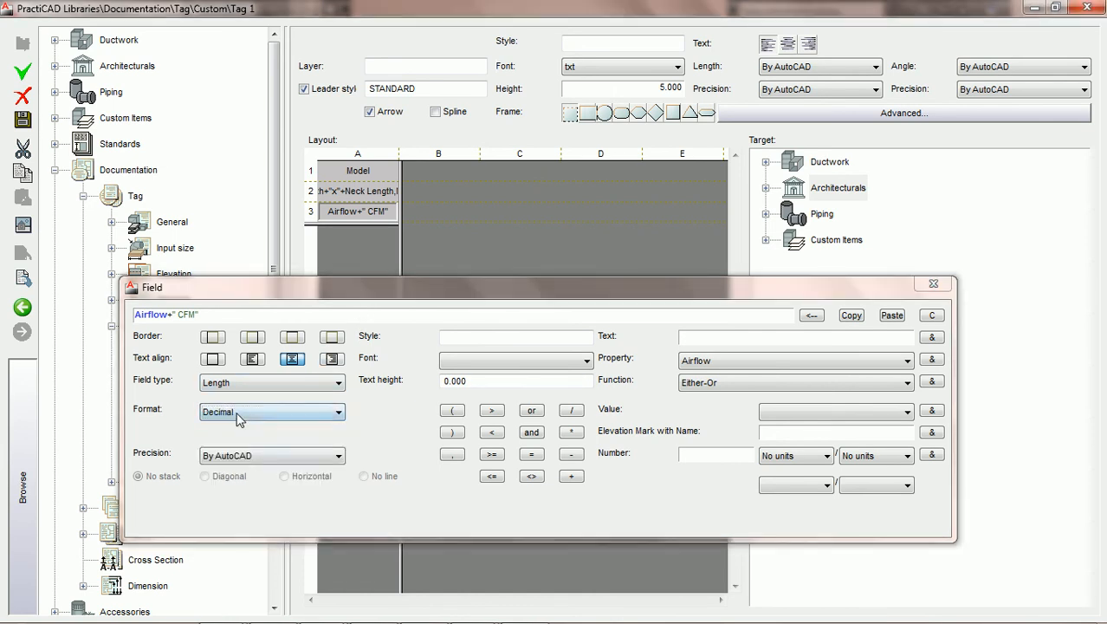
click(282, 457)
click(268, 481)
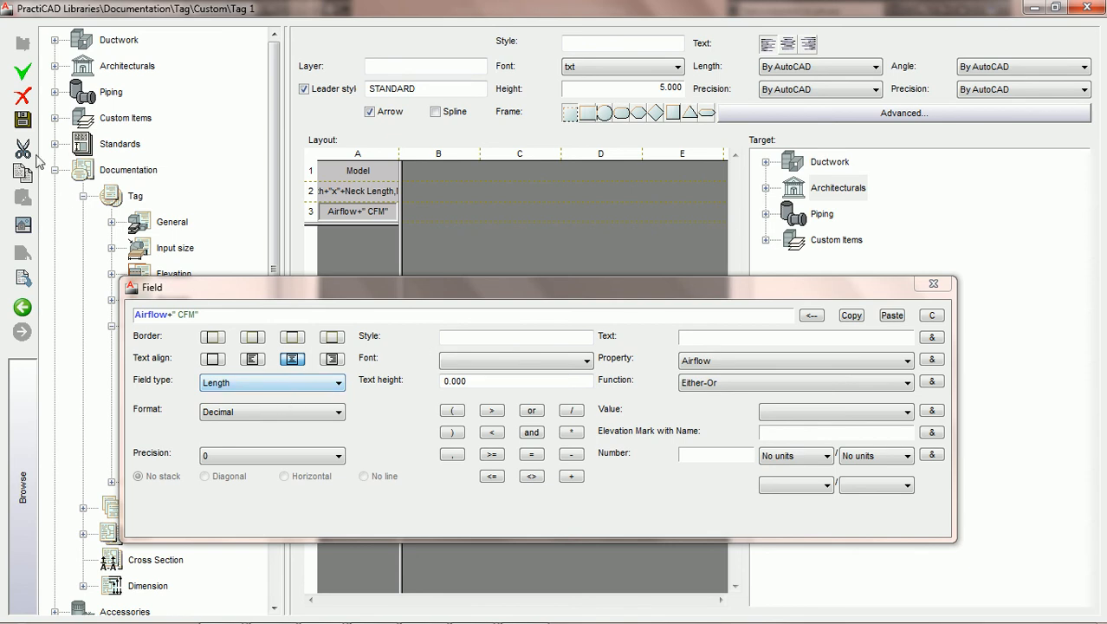
click(23, 119)
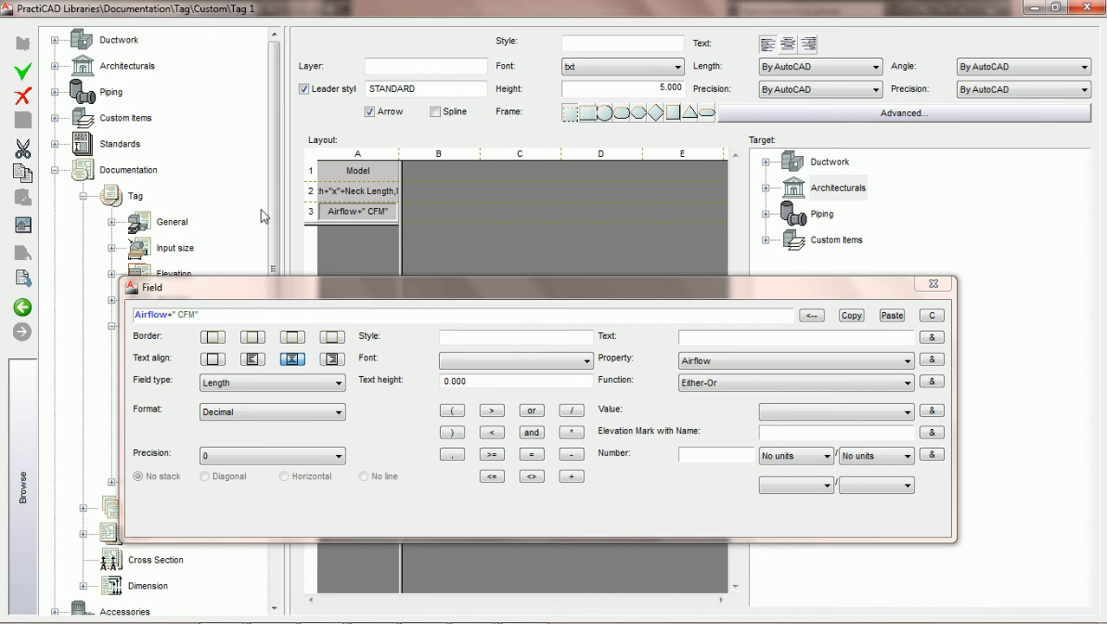
drag(355, 295, 509, 284)
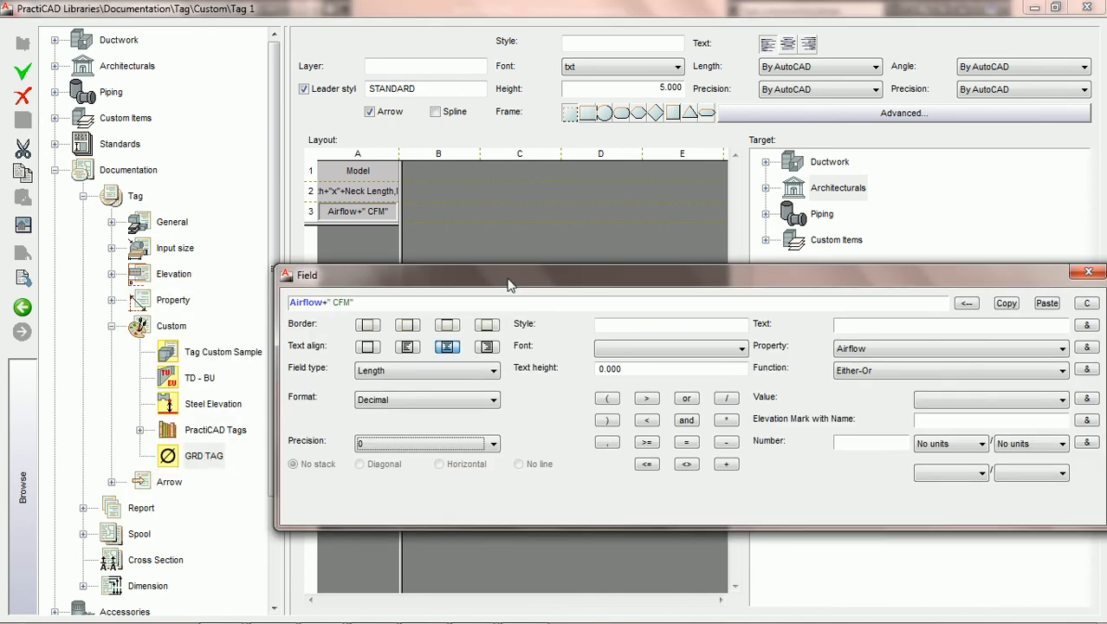
Step: Add the GRD TAG entry to the floating Tag palette and close the library
click(203, 458)
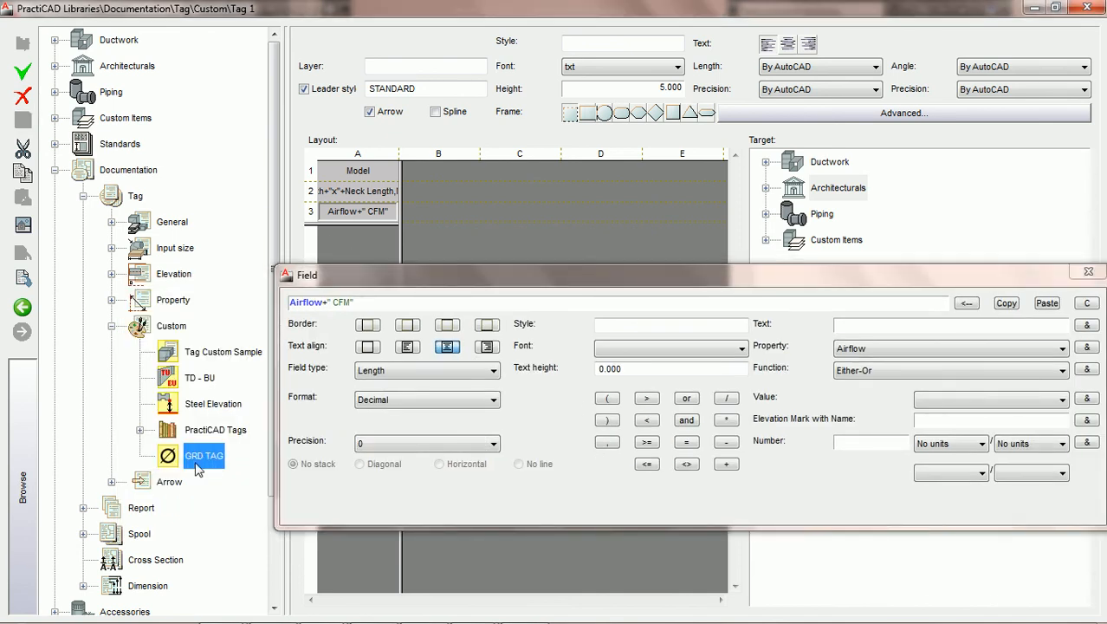
drag(204, 461, 818, 522)
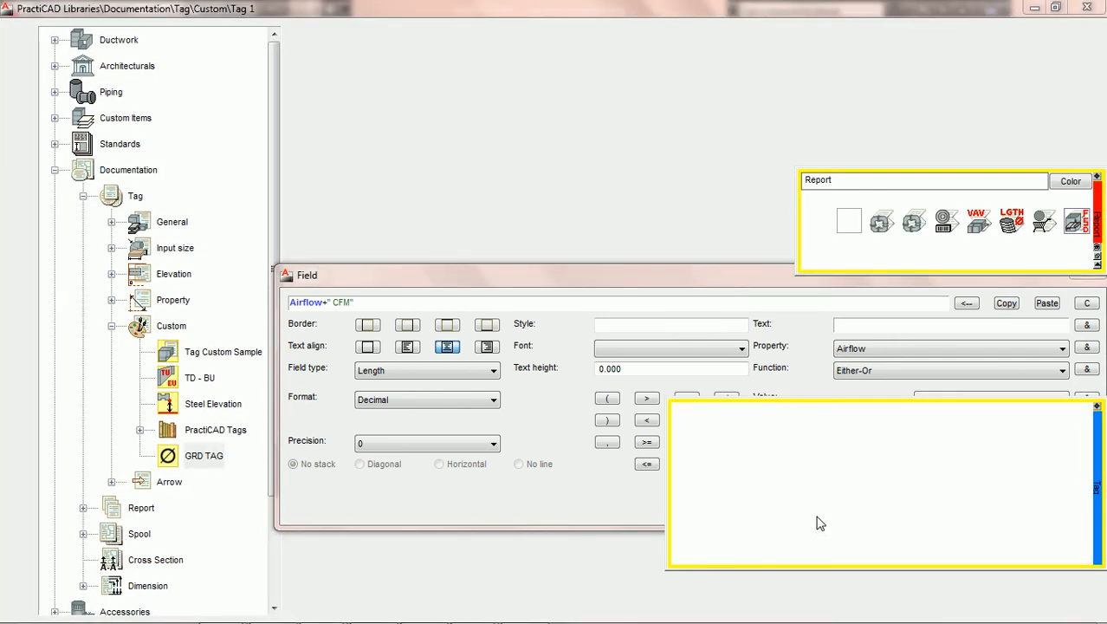
click(1088, 8)
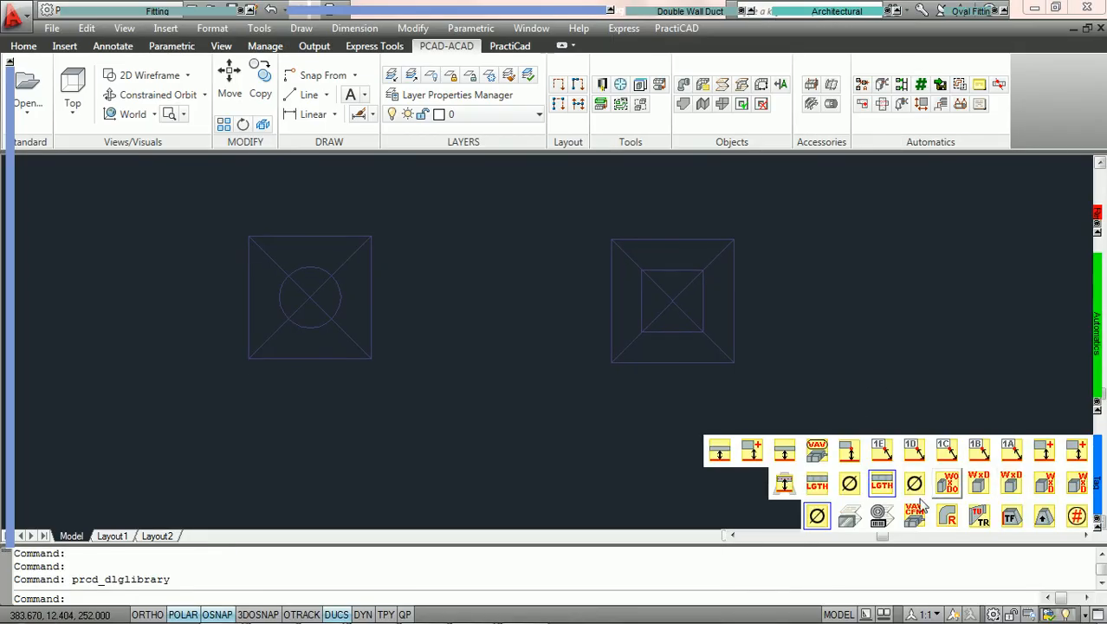
Step: Place a GRD TAG for the round-neck air device just below it
click(817, 516)
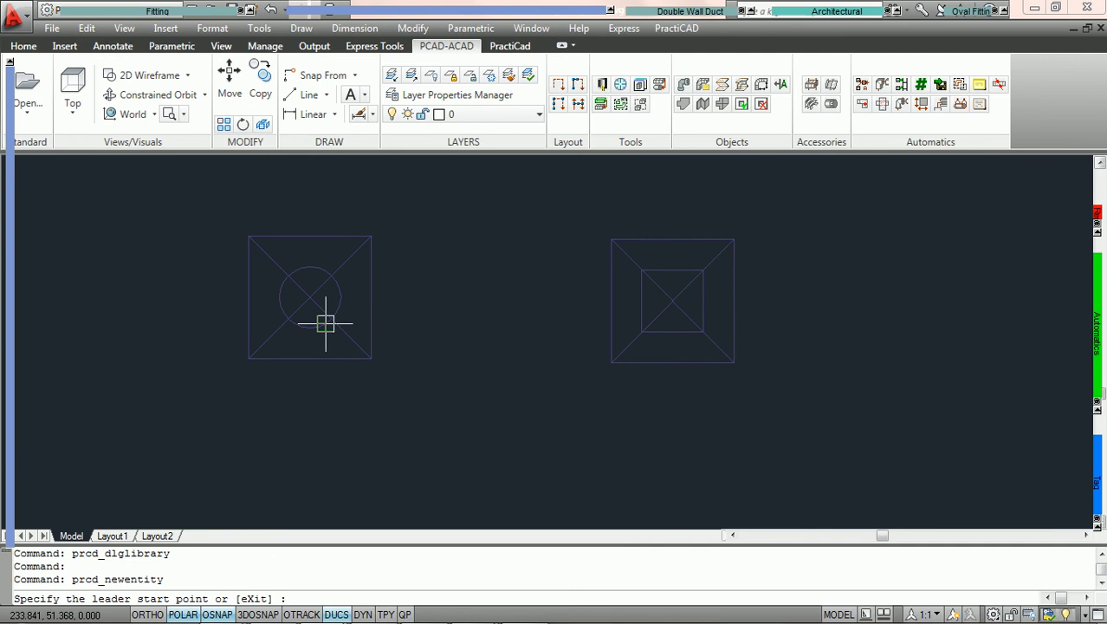
click(322, 317)
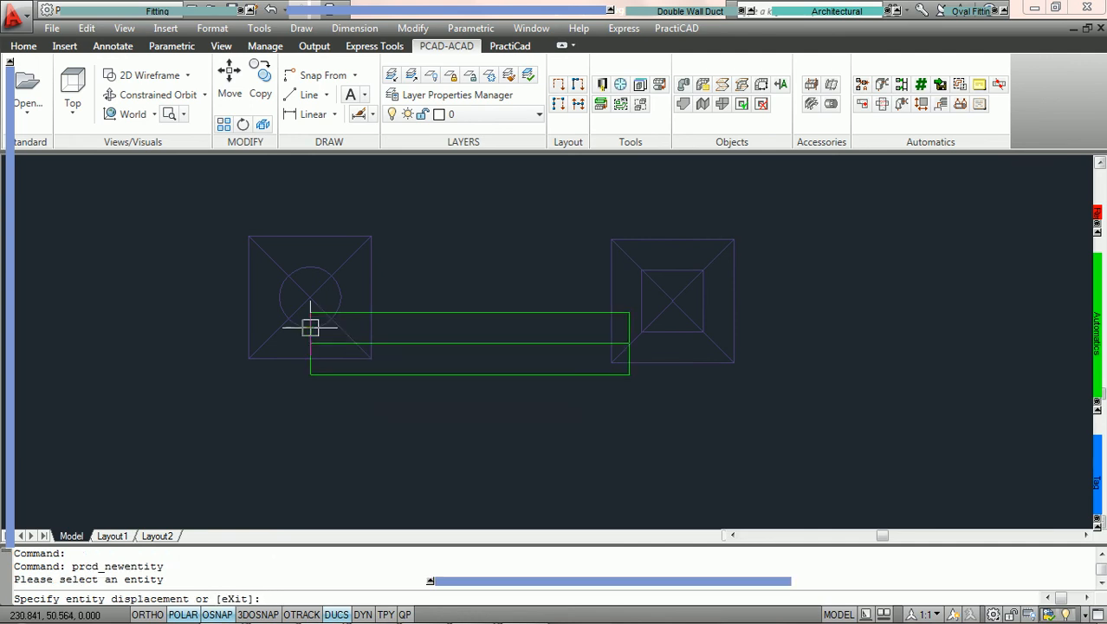
click(143, 406)
click(198, 404)
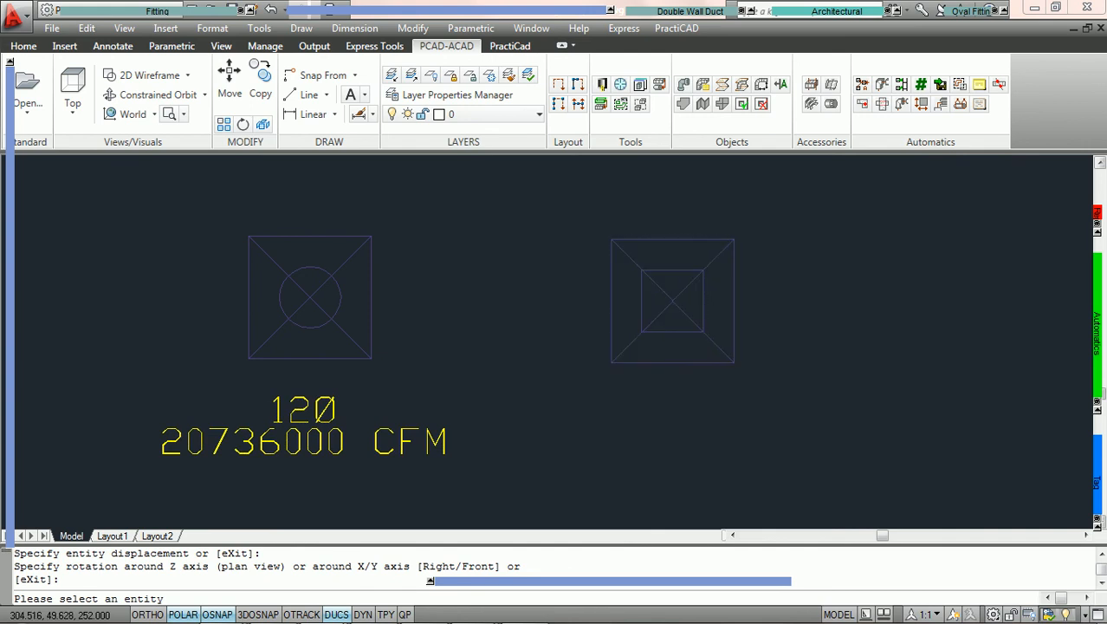
Step: Place a GRD TAG for the square-neck air device below it and end the tagging command
click(685, 331)
middle_drag(628, 452, 625, 414)
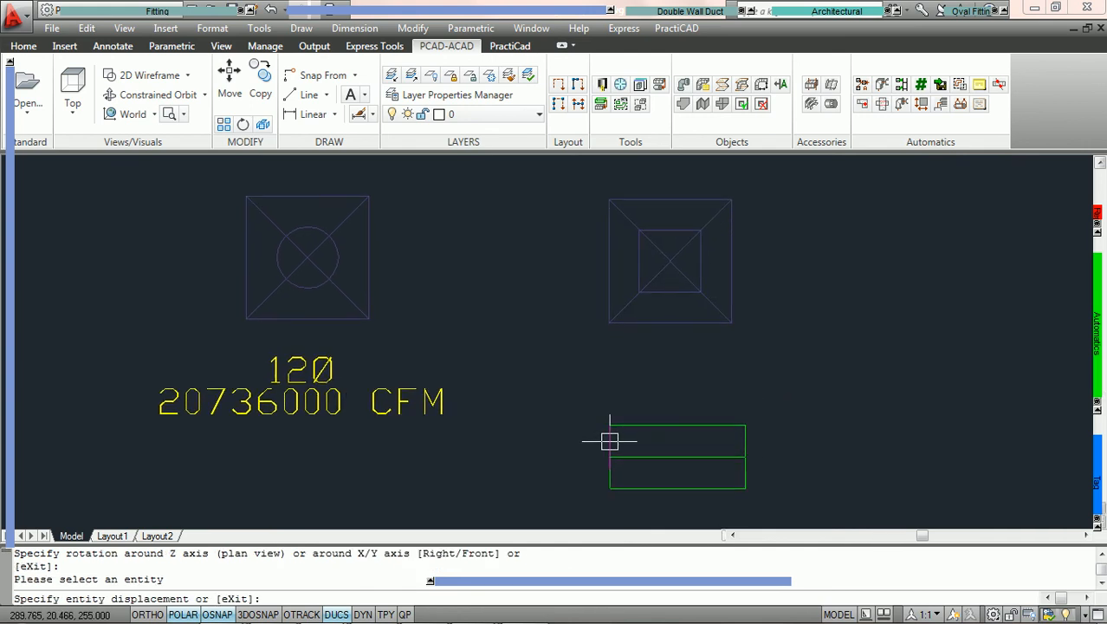
click(612, 440)
click(615, 438)
key(Escape)
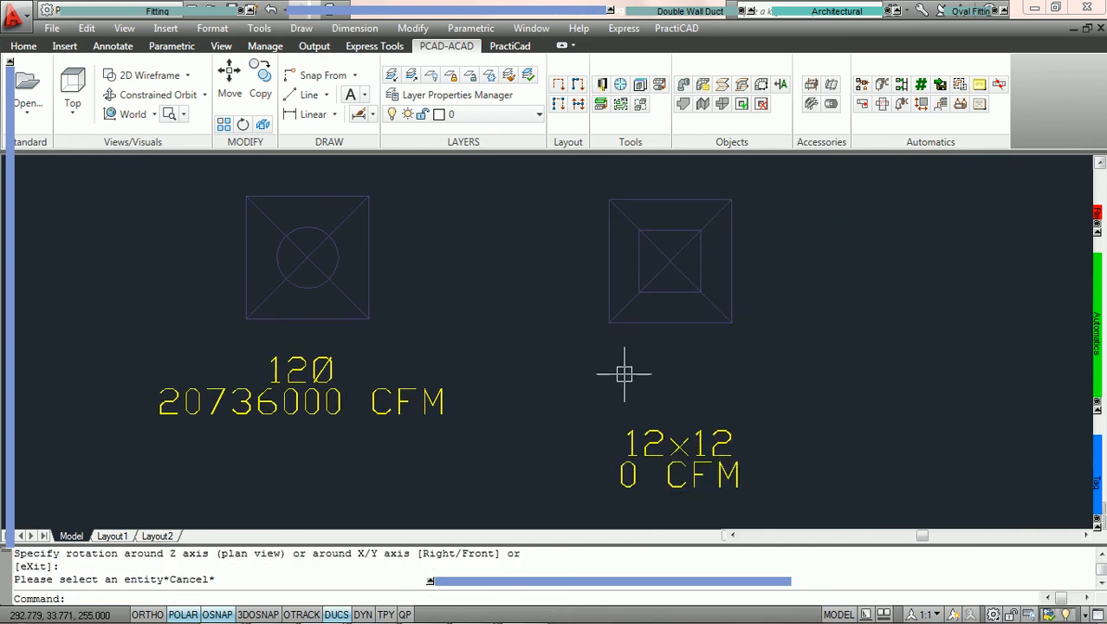
Step: Set the Model property of both air devices to ABC-123 and clear the selection
middle_drag(627, 372, 618, 336)
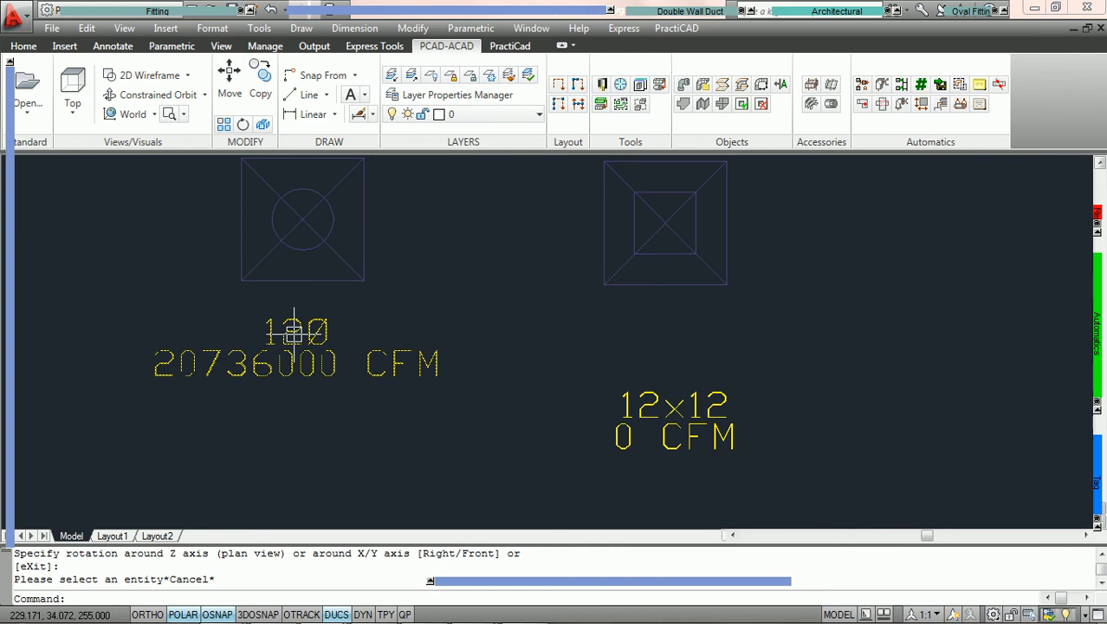
middle_drag(452, 291, 441, 381)
click(284, 260)
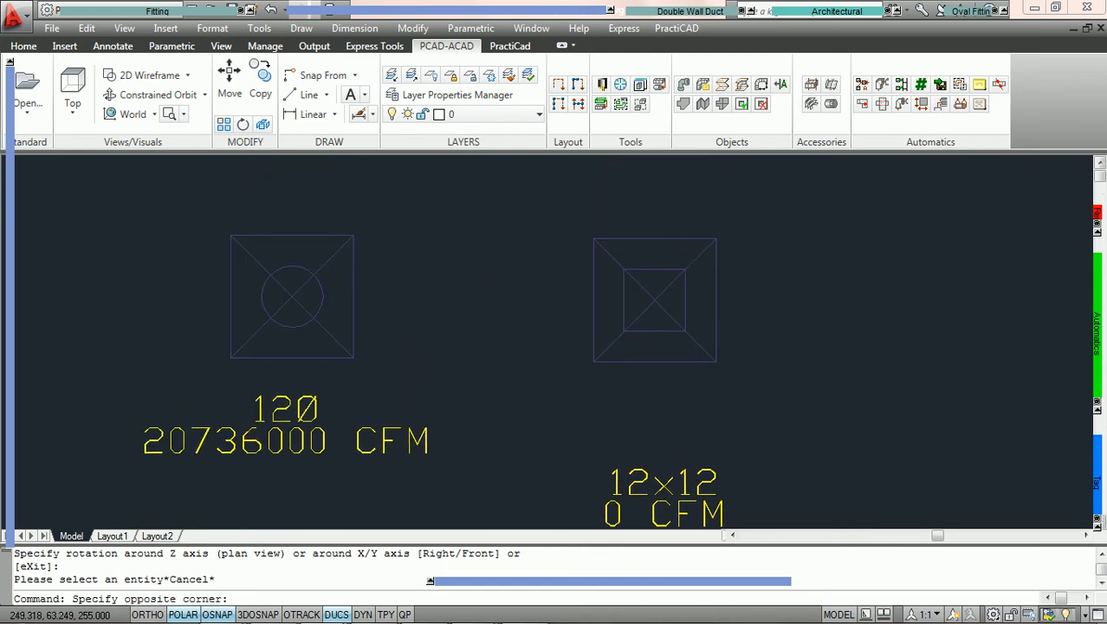
click(384, 262)
click(320, 276)
click(671, 322)
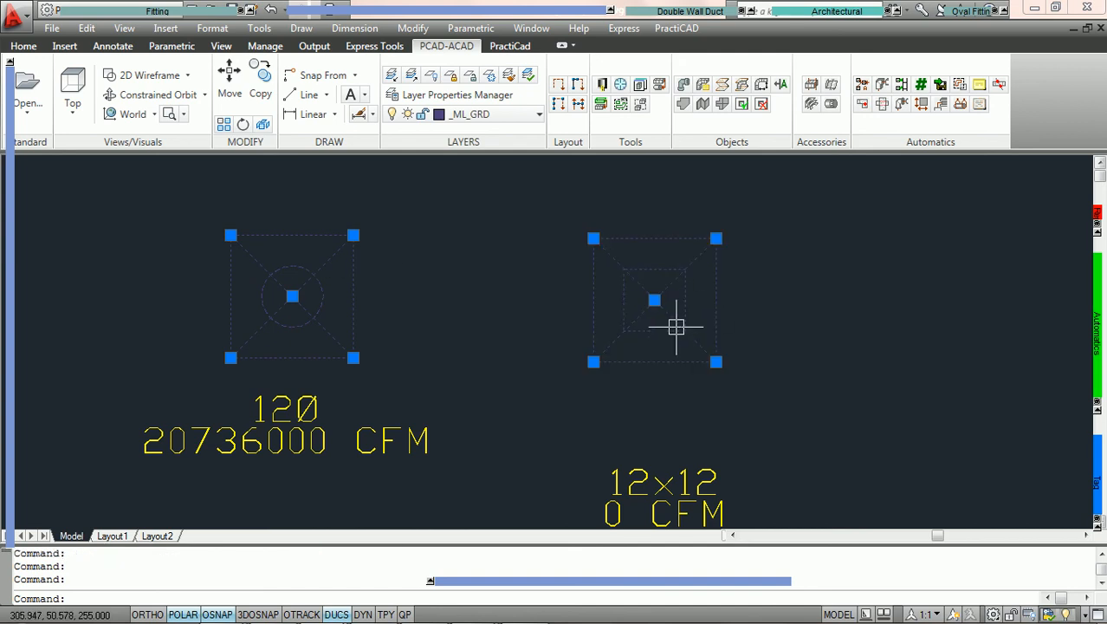
right_click(854, 272)
click(903, 566)
scroll(949, 407, down, 3)
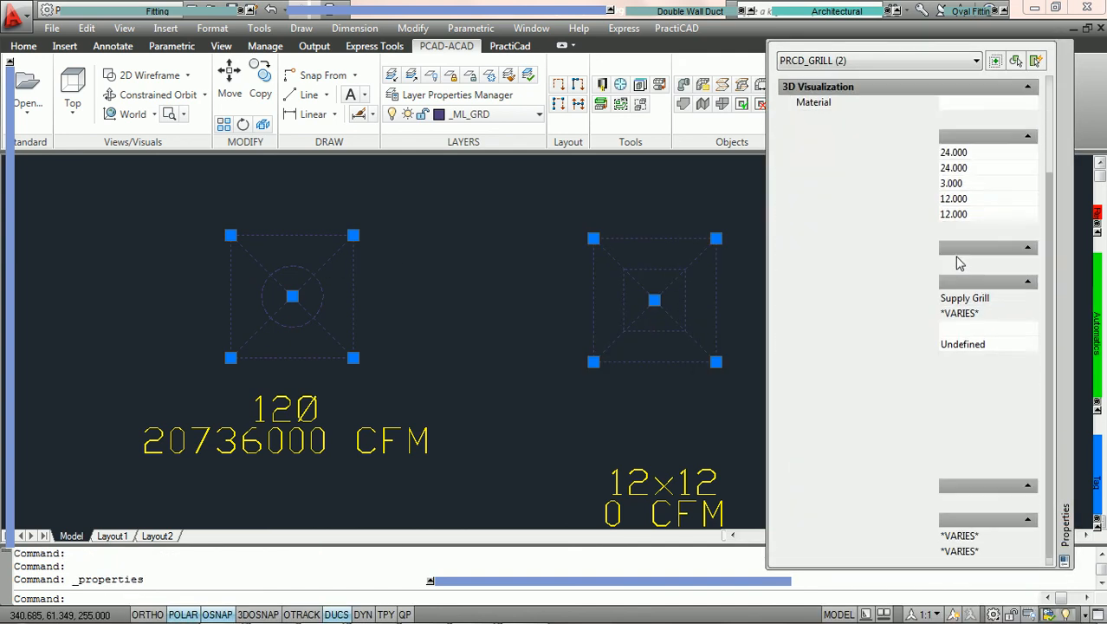
click(990, 315)
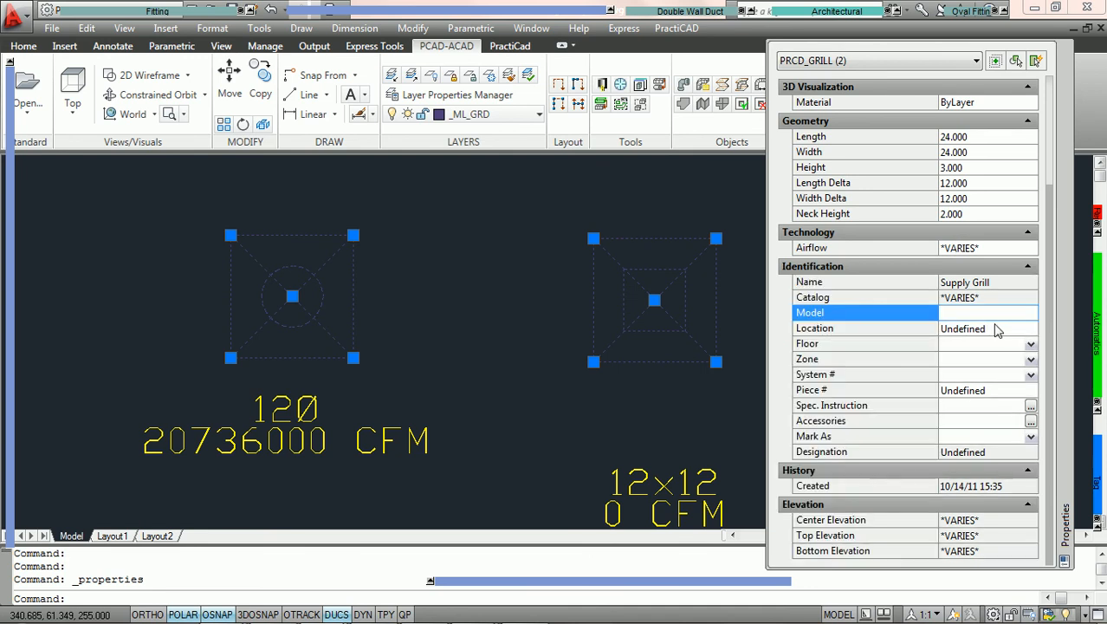
text(ABC-123)
key(Return)
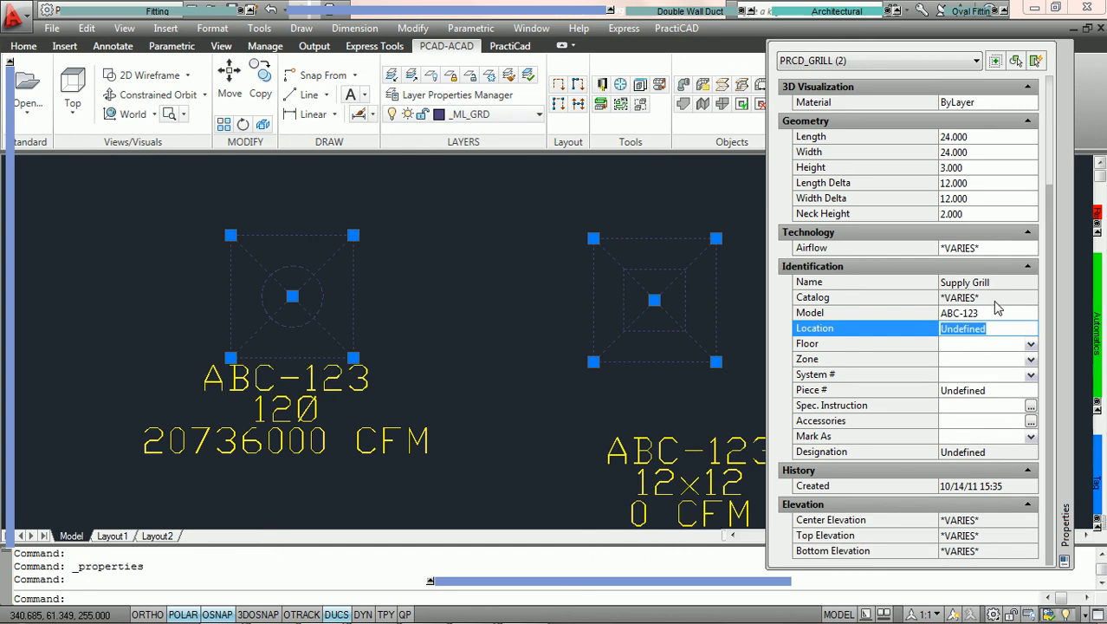
middle_drag(573, 325, 502, 306)
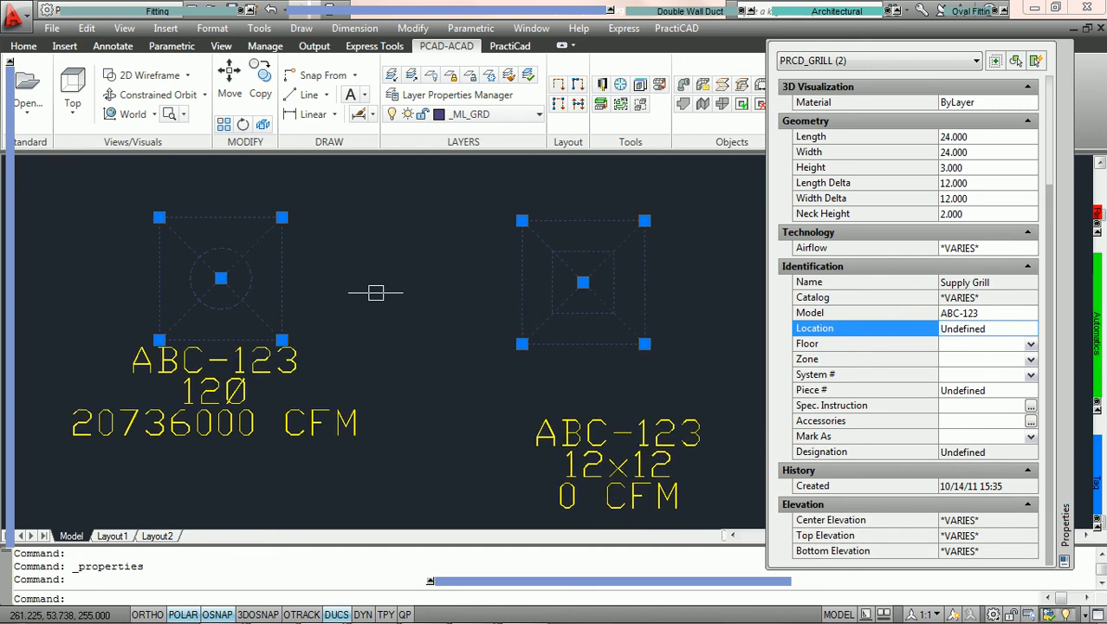
key(Escape)
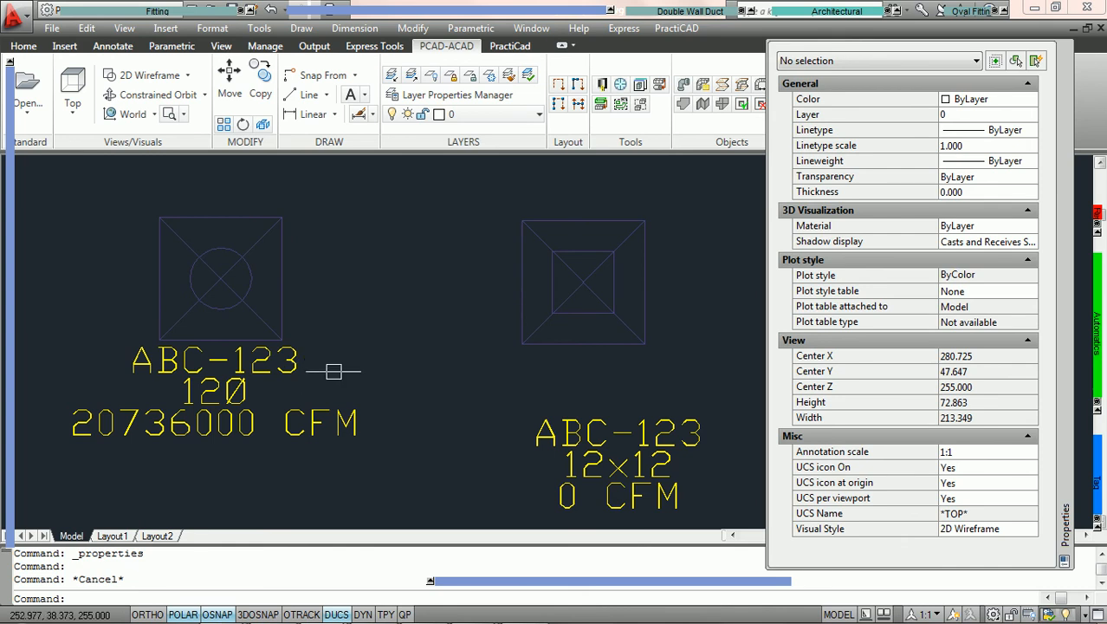
Step: Move the square-neck device's tag up so it sits directly beneath the device
click(535, 417)
click(524, 417)
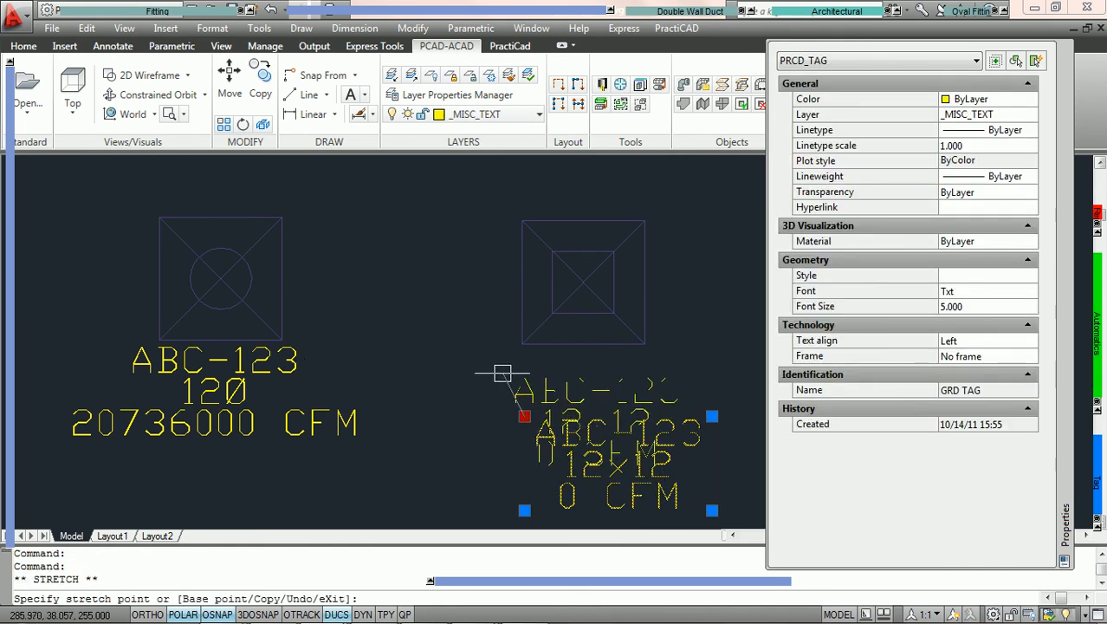
click(501, 365)
key(Escape)
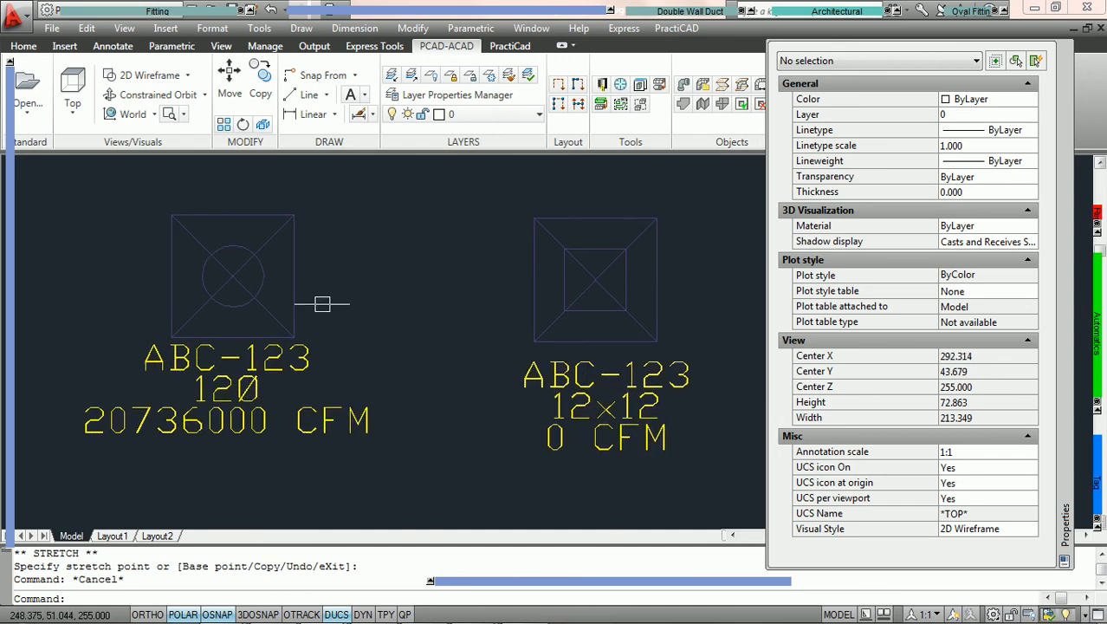
Step: Check the round-neck device's airflow property and delete both placed tags
click(251, 285)
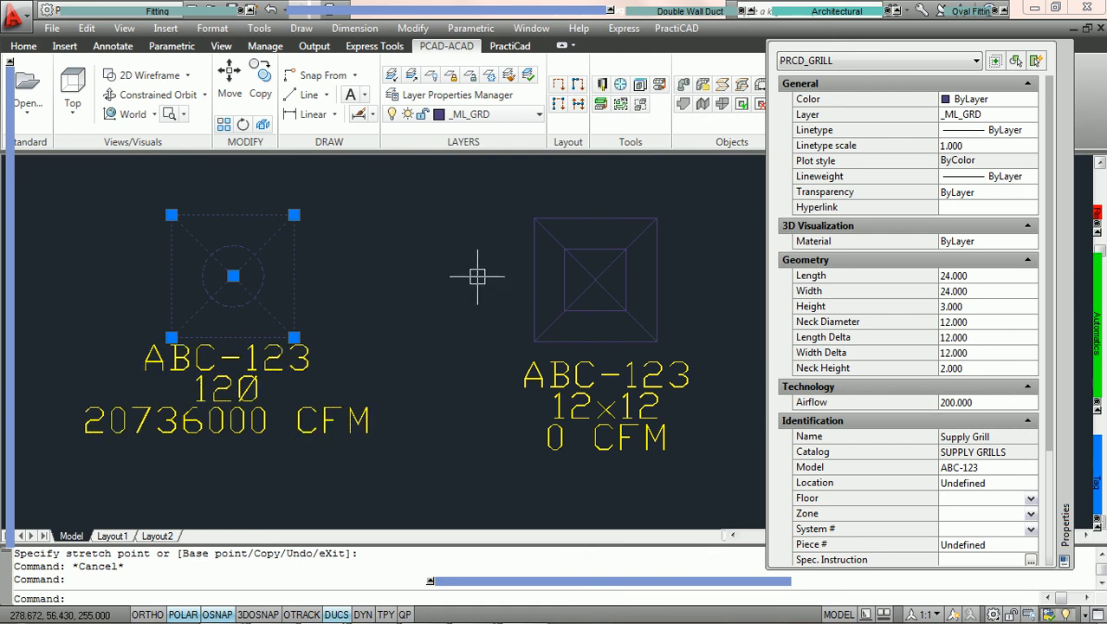
key(Escape)
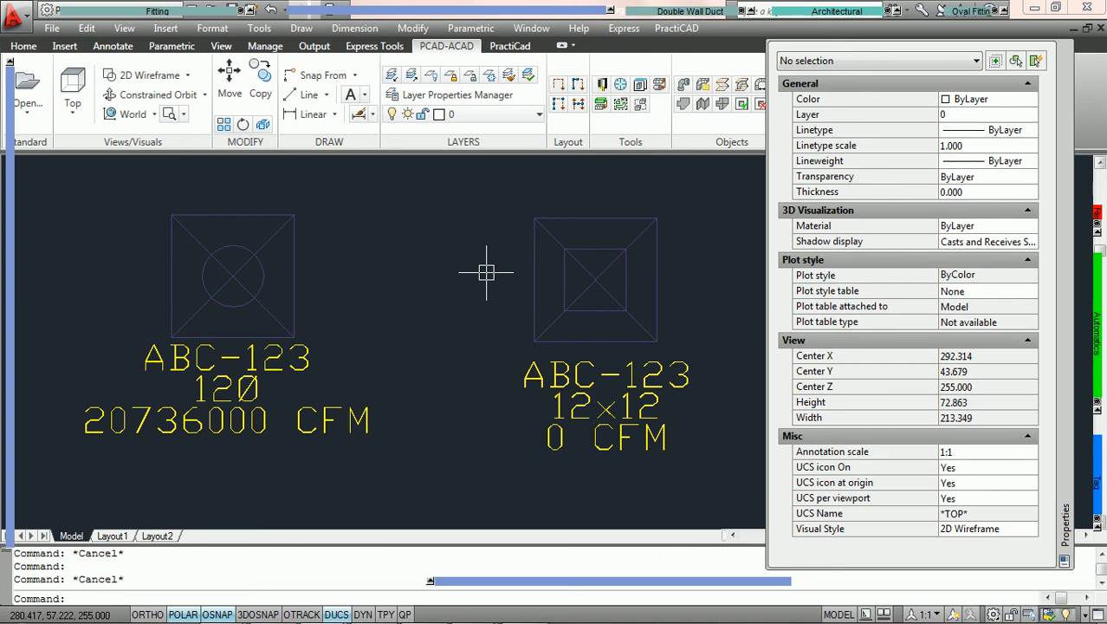
click(609, 423)
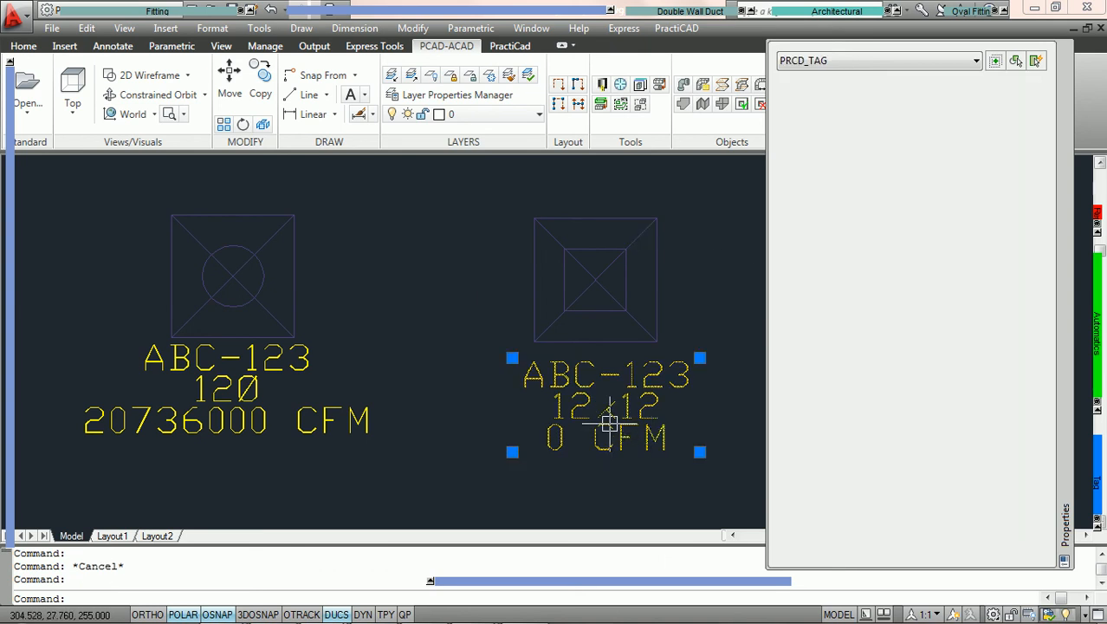
key(Delete)
click(247, 435)
key(Delete)
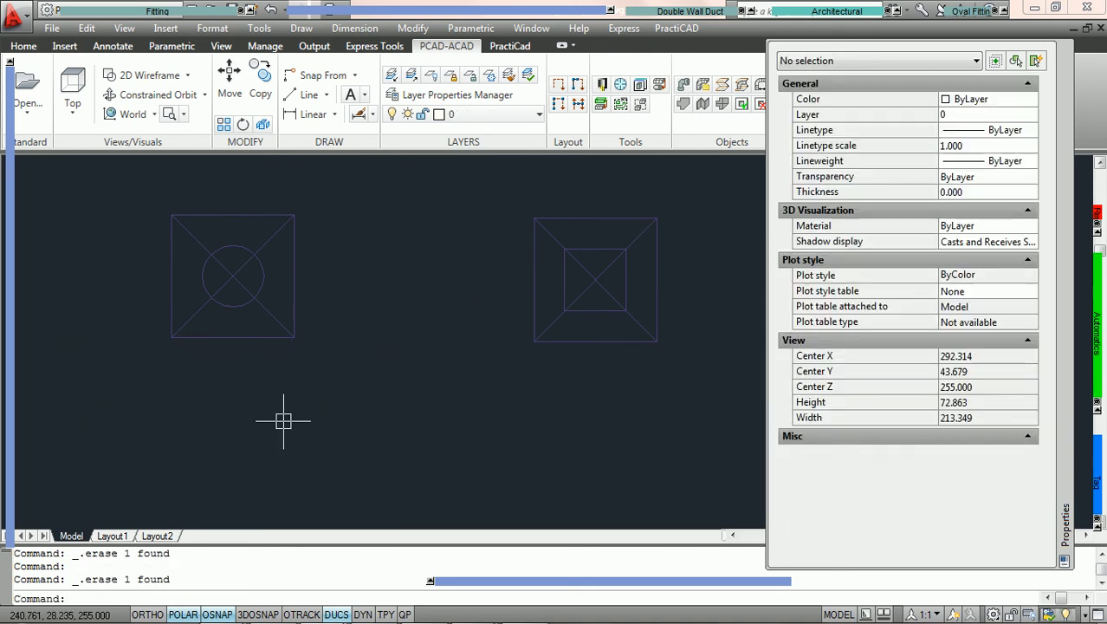
Step: Reopen GRD TAG in the PractiCAD library and set cell A3's field type to Custom
click(602, 86)
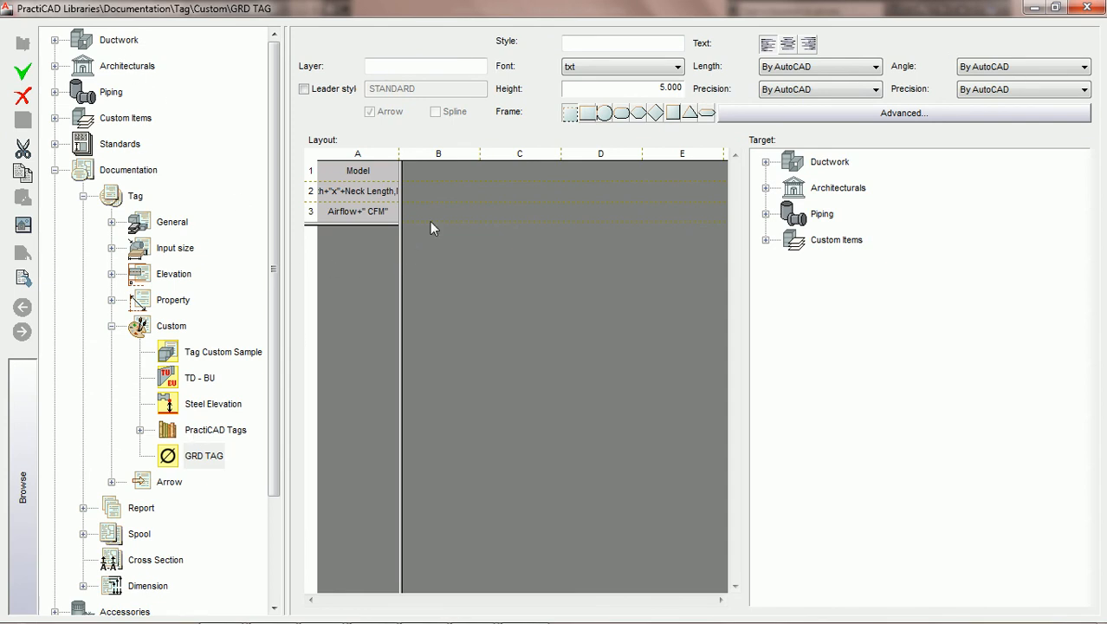
double_click(361, 213)
drag(466, 217, 278, 274)
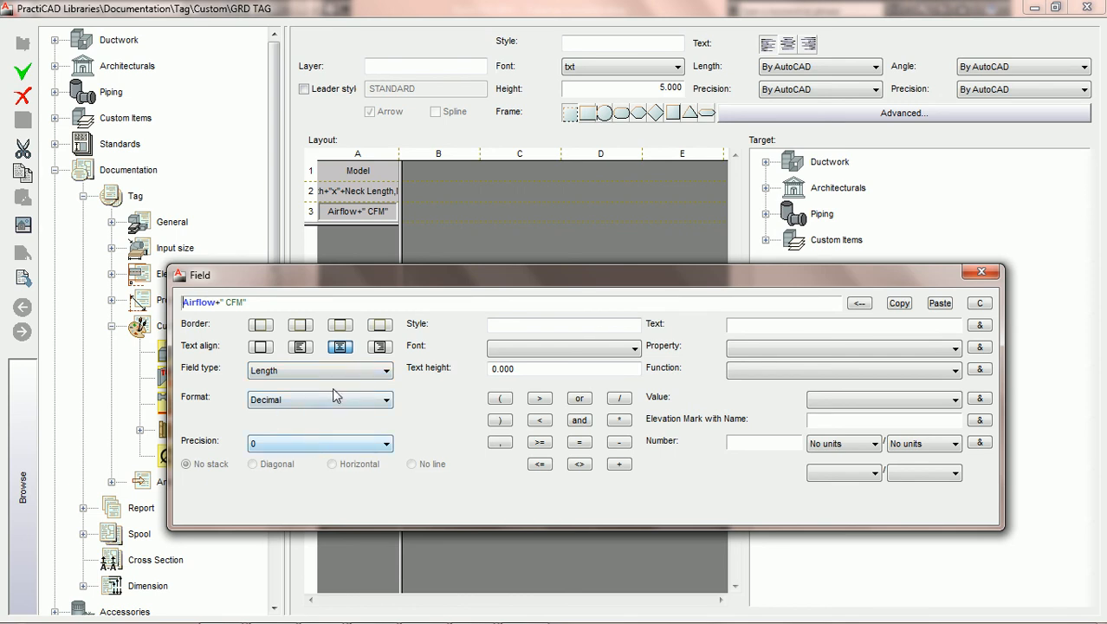
click(357, 375)
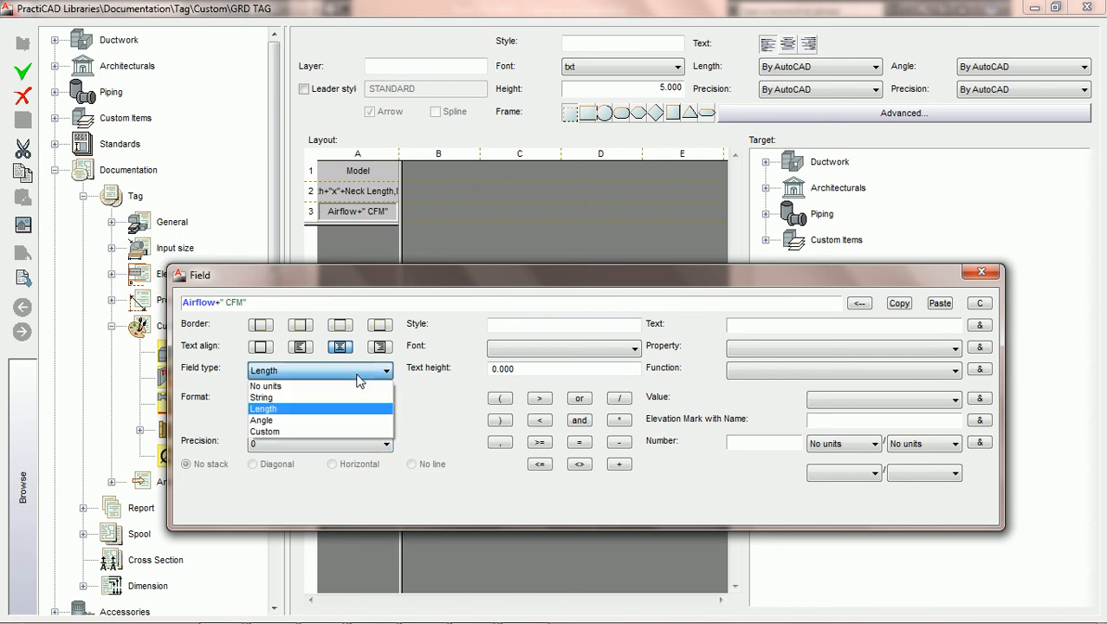
click(279, 431)
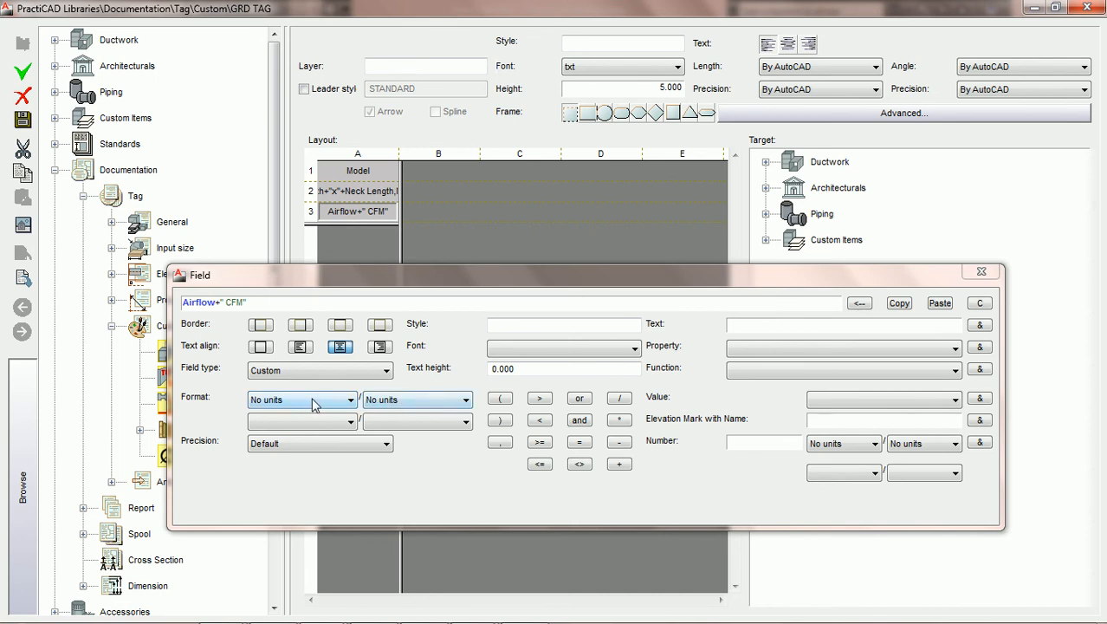
Step: Set cell A3's custom format to Volume per Time
click(345, 404)
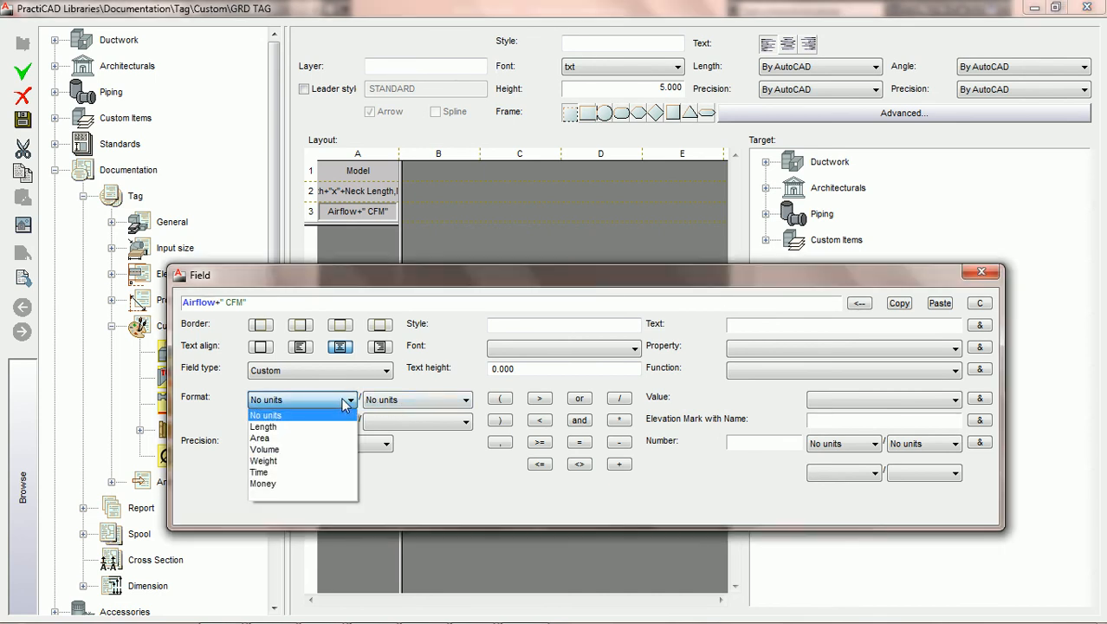
click(274, 450)
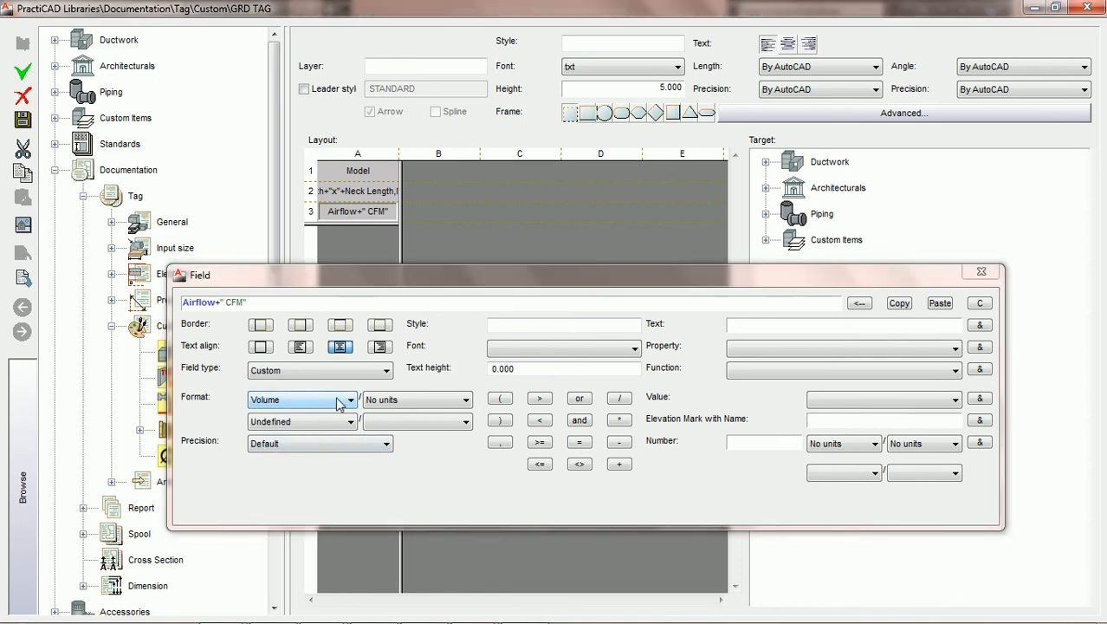
click(466, 399)
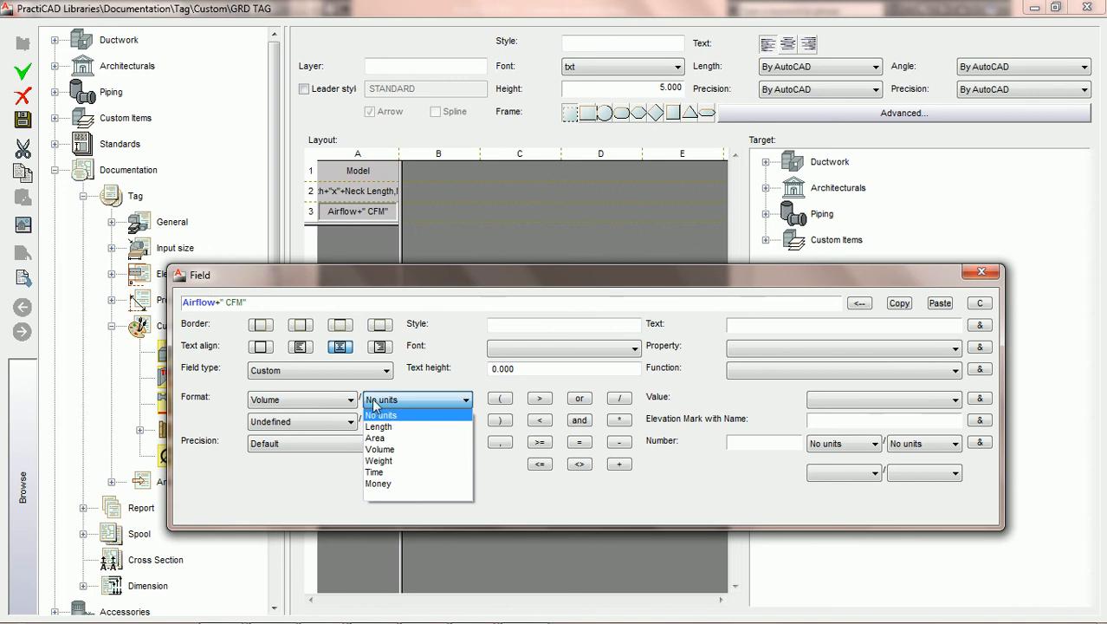
click(387, 473)
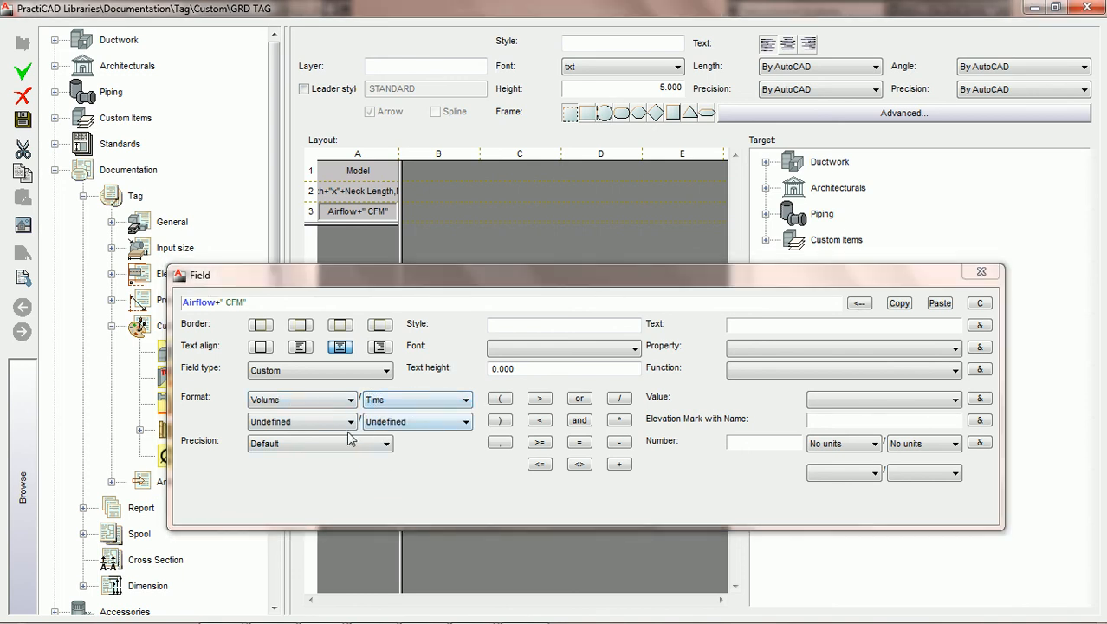
Step: Set cell A3's custom format units to Feeti per Minute
click(350, 422)
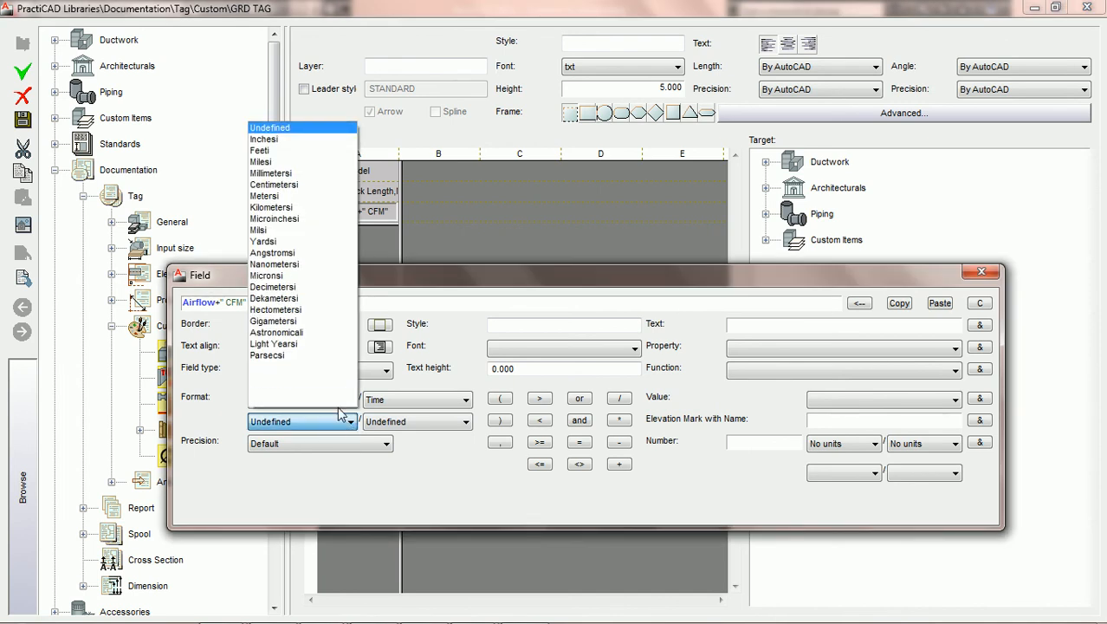
click(260, 151)
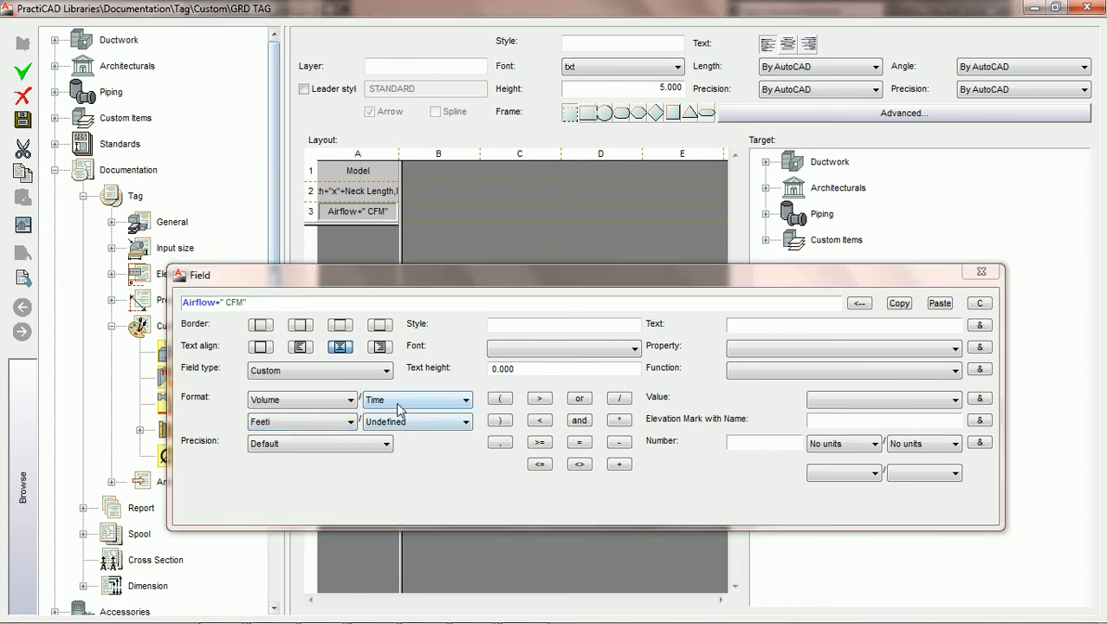
click(449, 422)
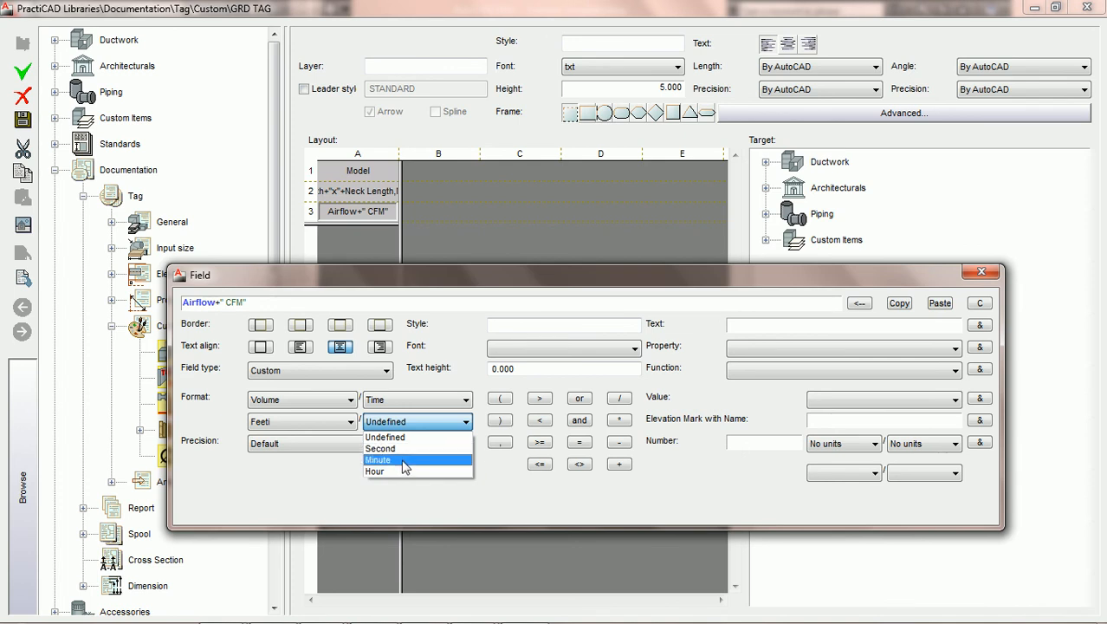
click(410, 461)
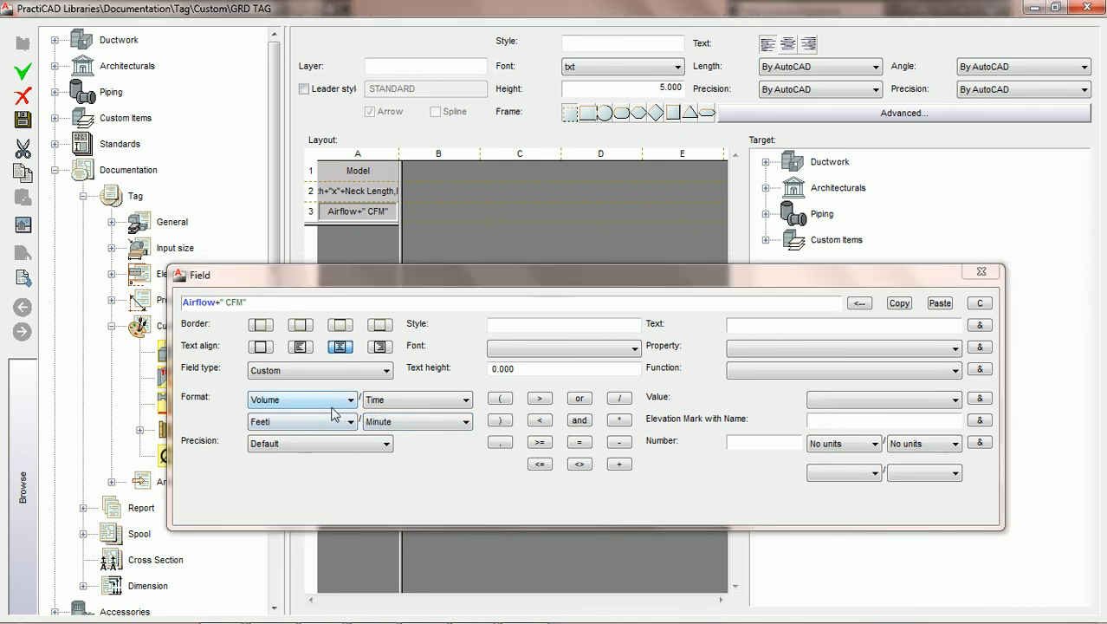
Step: Set cell A3's precision to 0, save GRD TAG and close the library
click(357, 445)
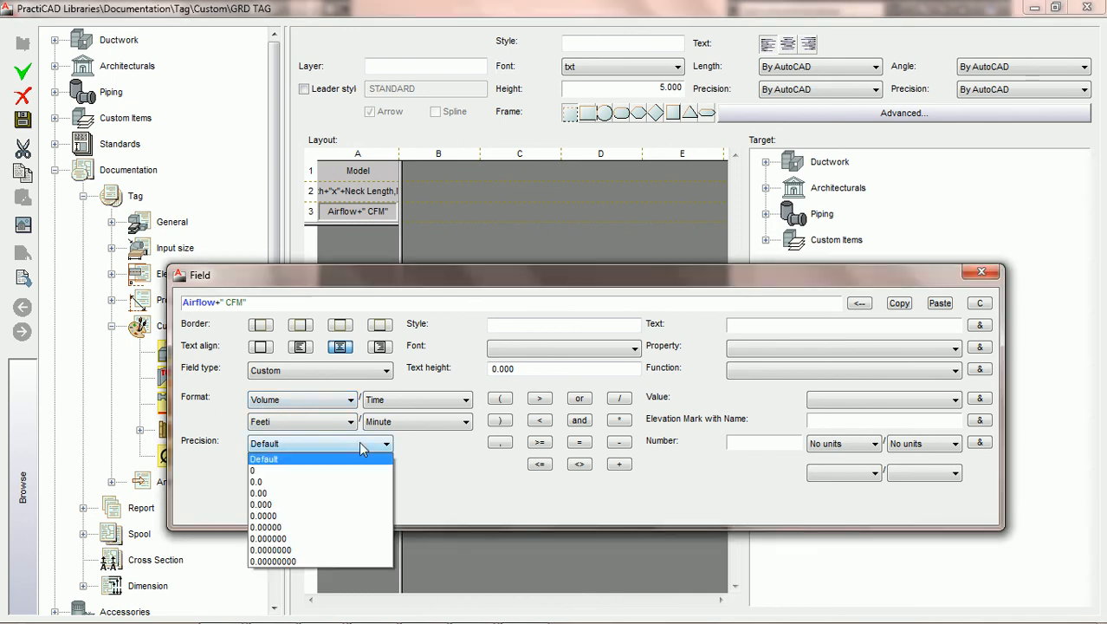
click(308, 471)
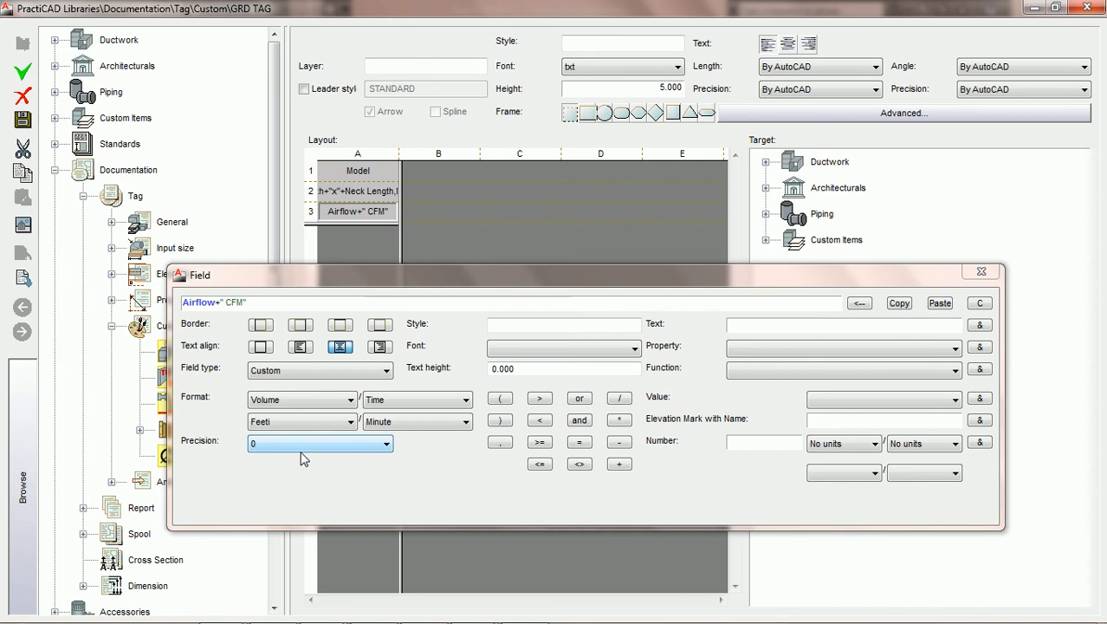
click(301, 447)
click(294, 470)
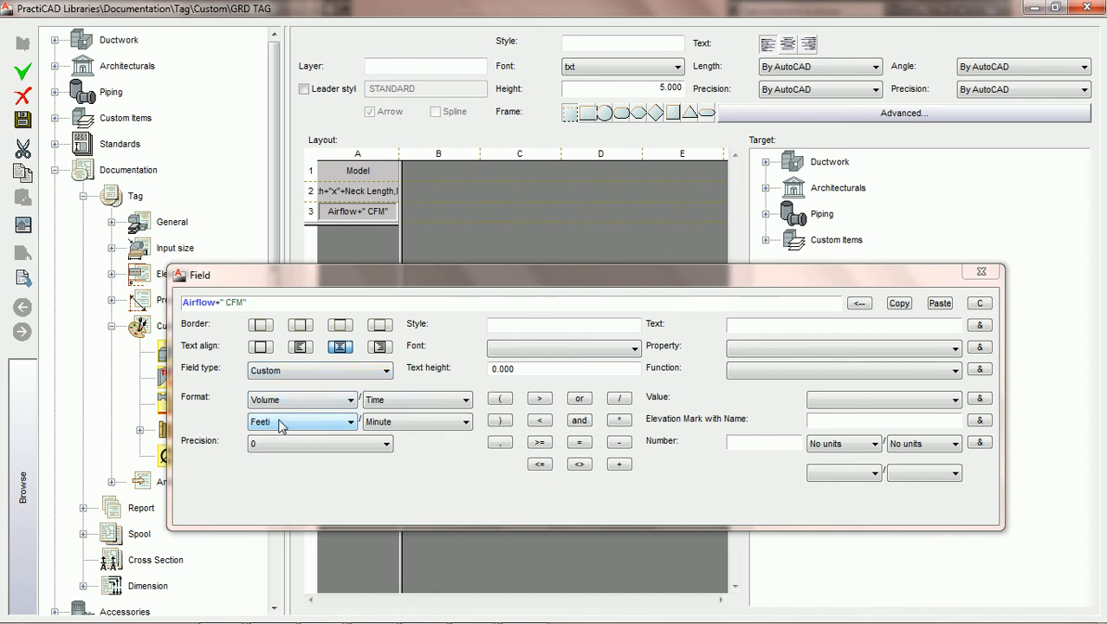
click(390, 422)
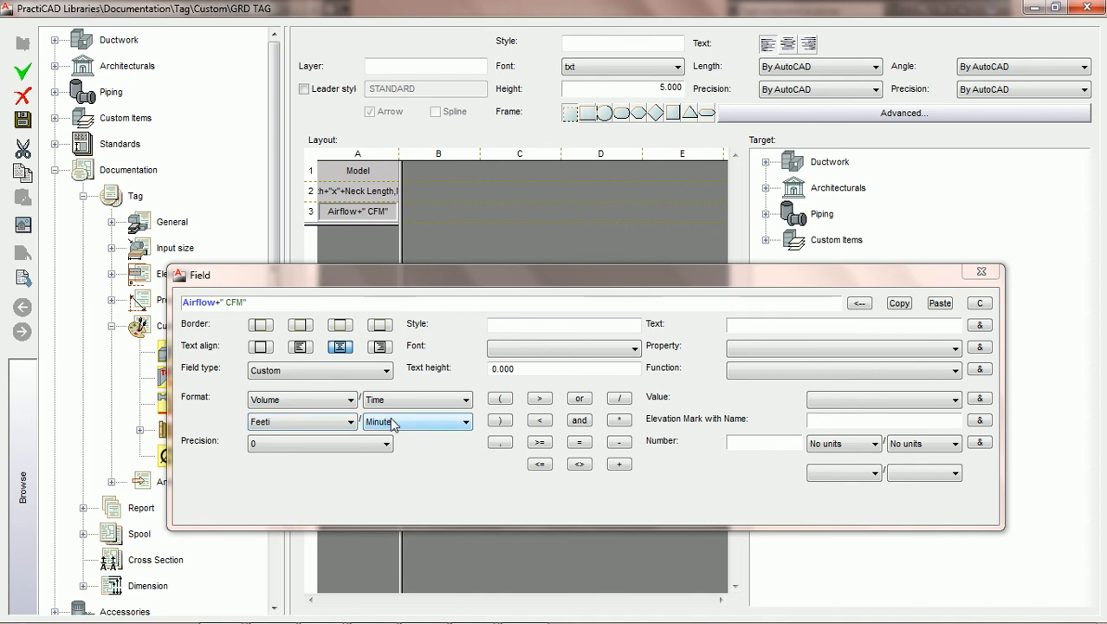
click(24, 119)
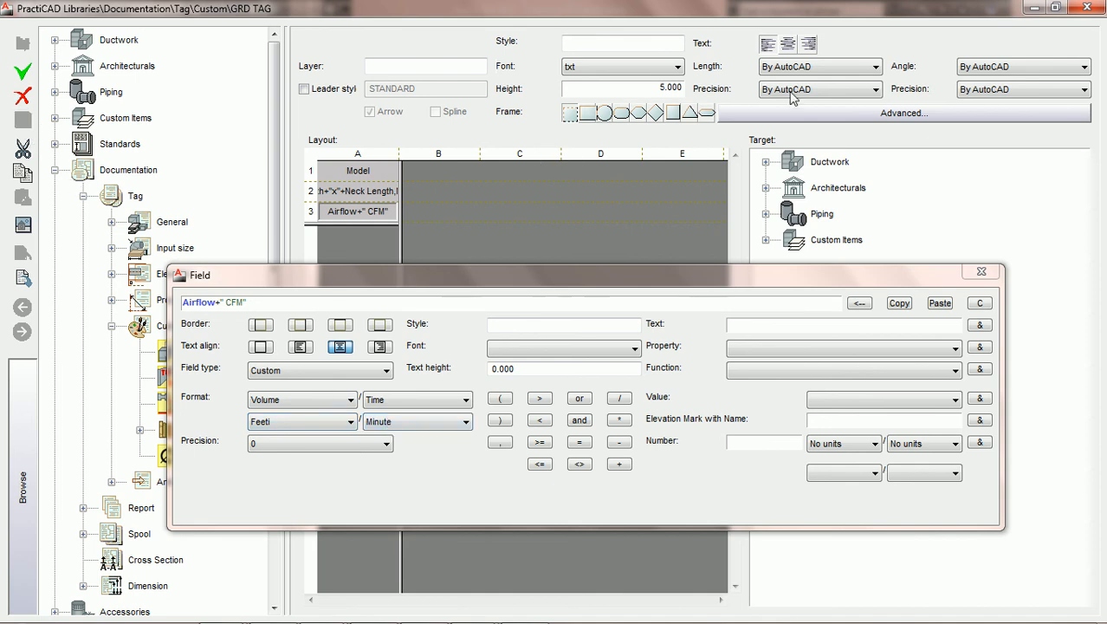
click(1086, 7)
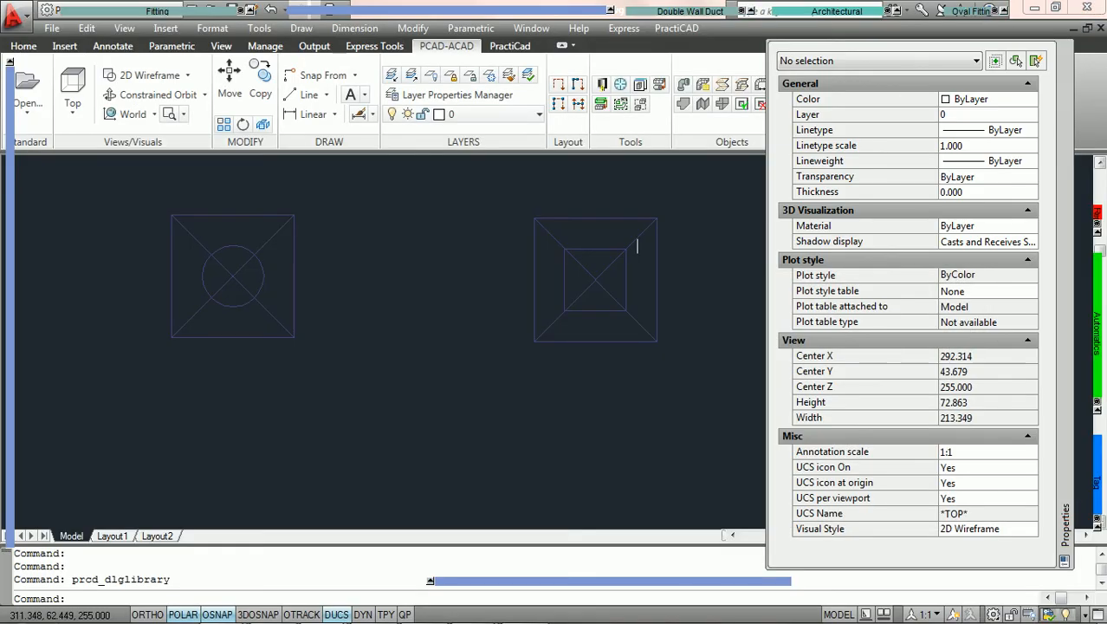
Step: Place GRD TAG on the round-neck air device, directly beneath it and without rotation
click(1097, 475)
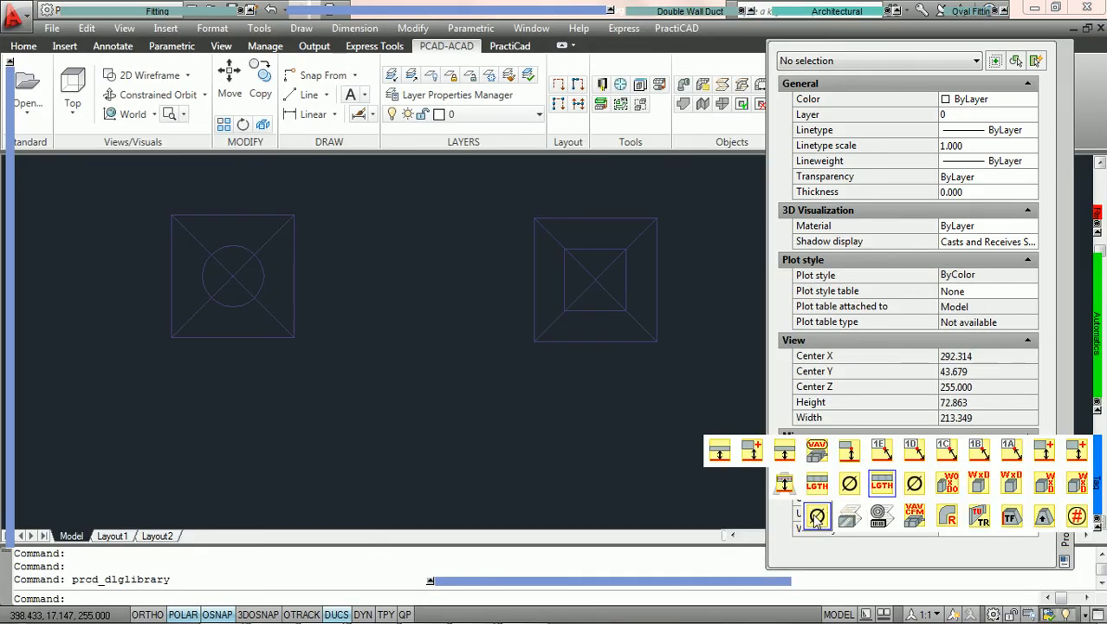
click(817, 517)
click(246, 307)
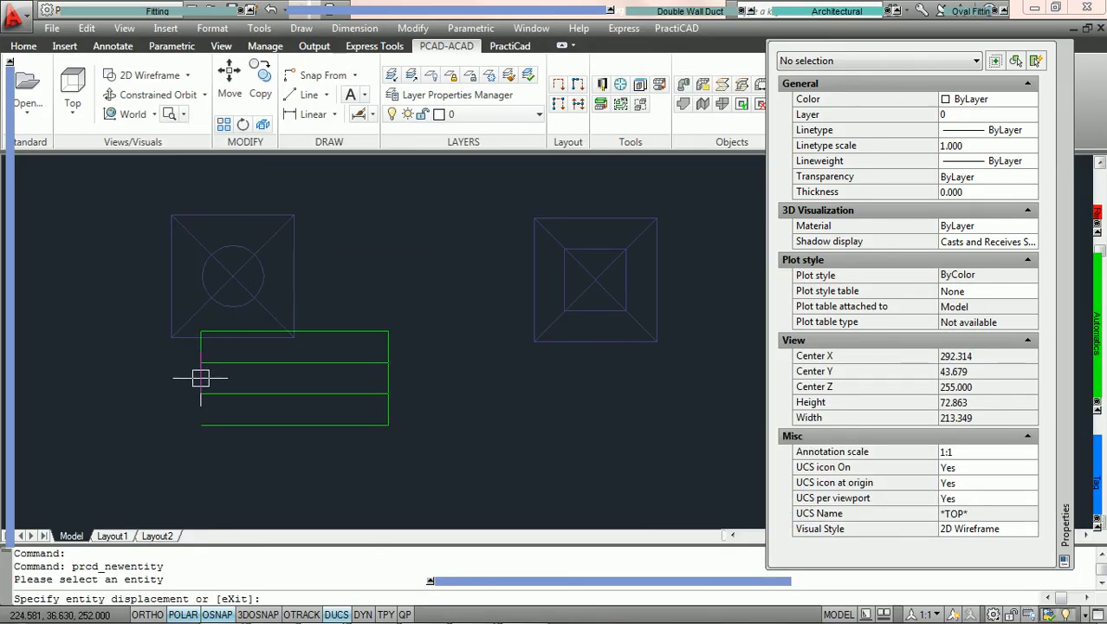
click(141, 403)
right_click(143, 403)
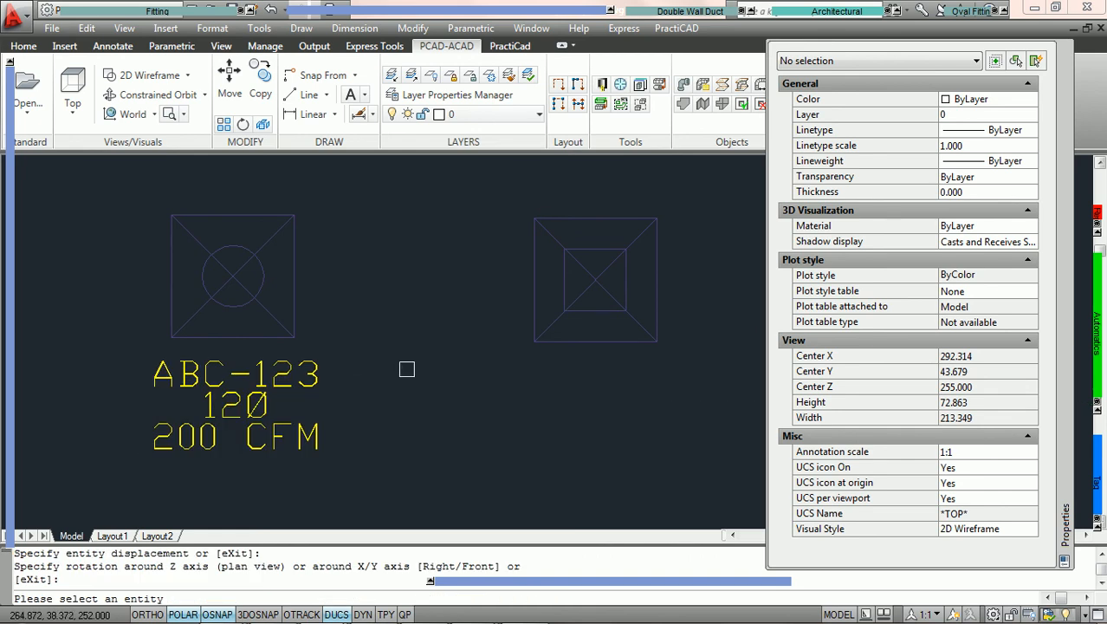
Step: Tag the square-neck air device with the same tag beneath it, unrotated, and end the placement command
click(594, 312)
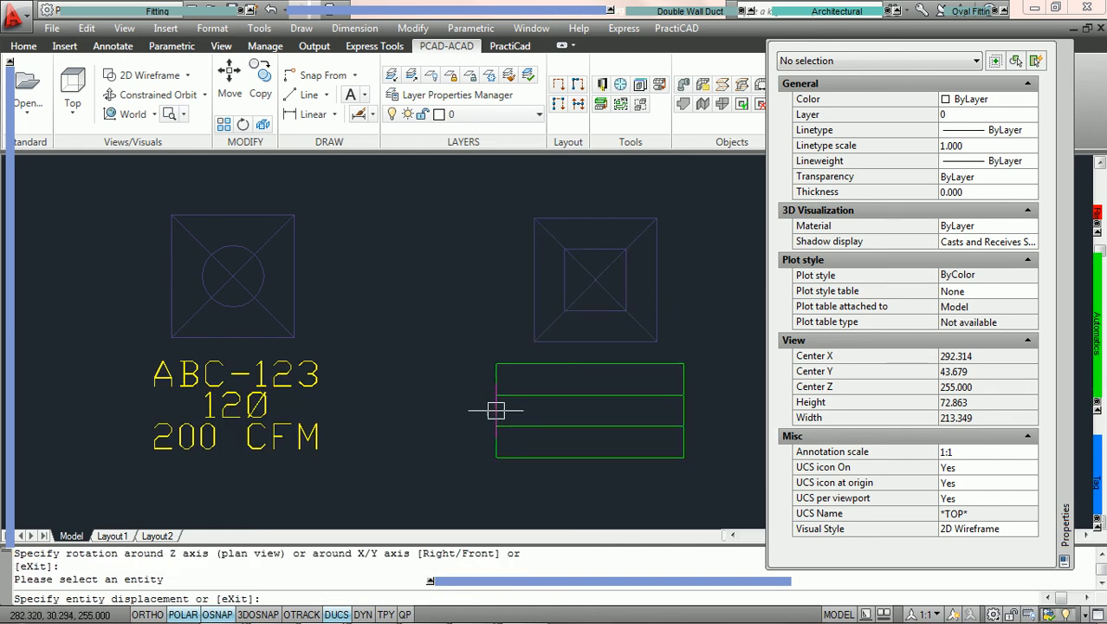
click(496, 407)
right_click(503, 388)
key(Escape)
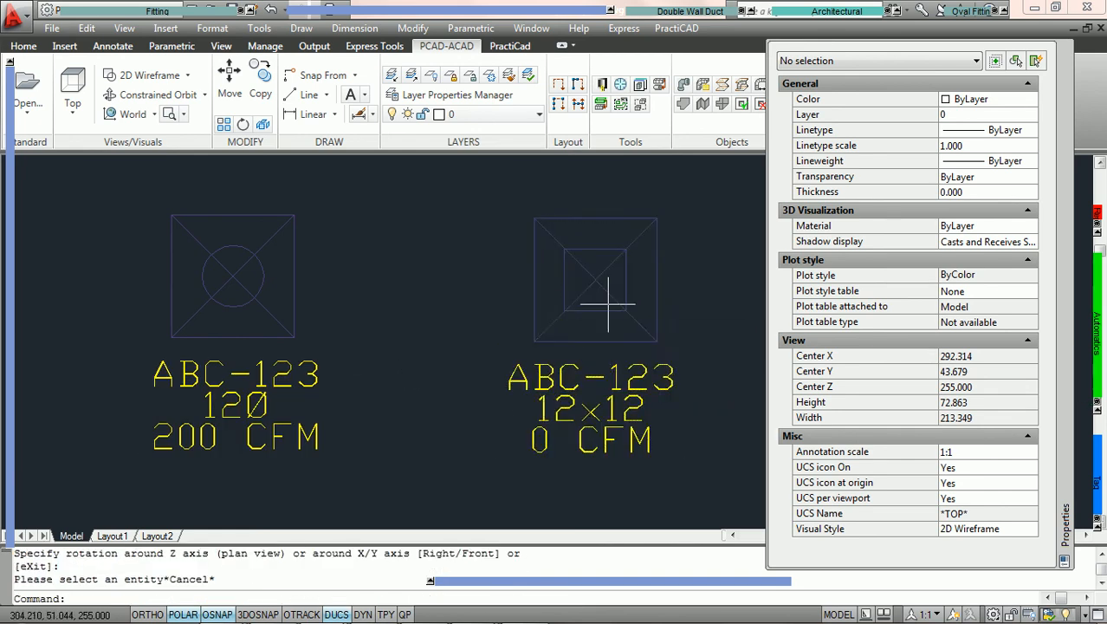
Step: Set the square-neck air device's airflow to 150 and deselect it
click(607, 309)
click(995, 419)
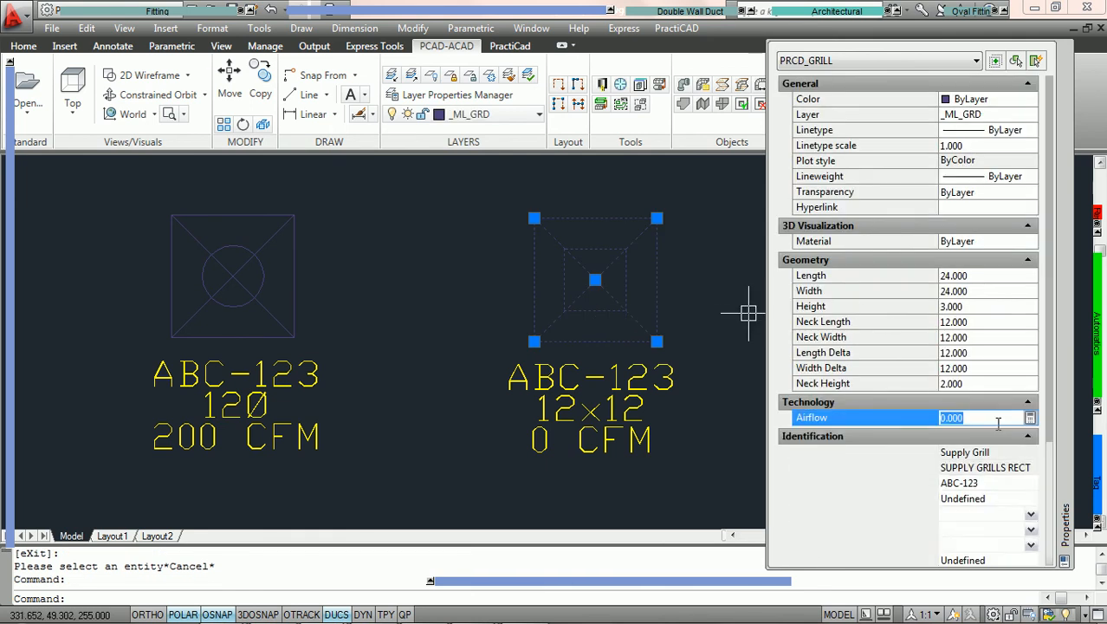
text(150)
key(Return)
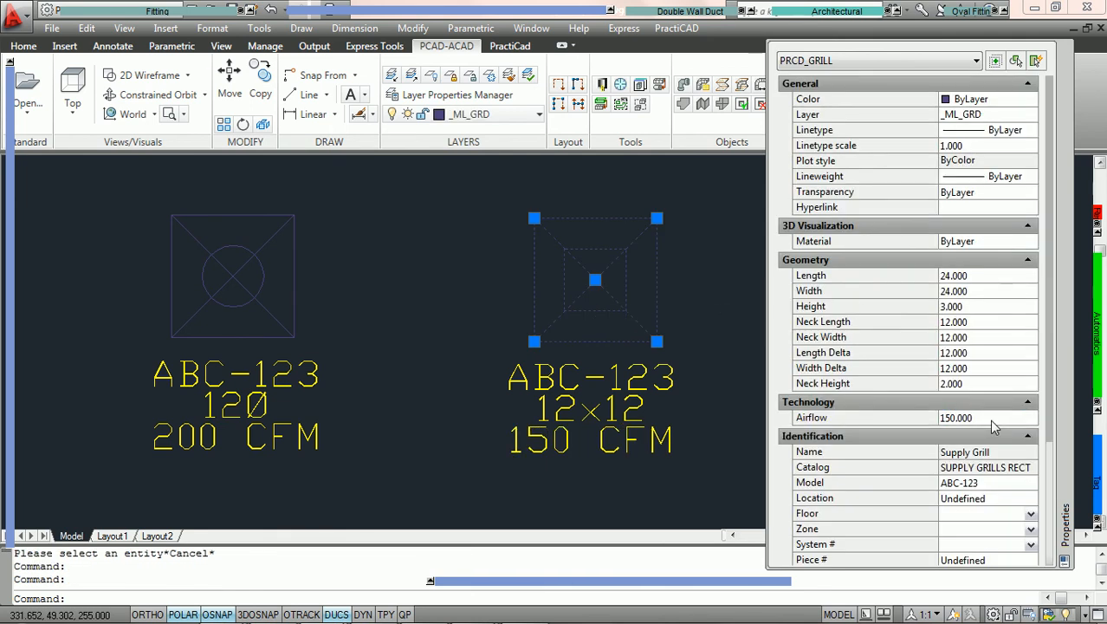
key(Escape)
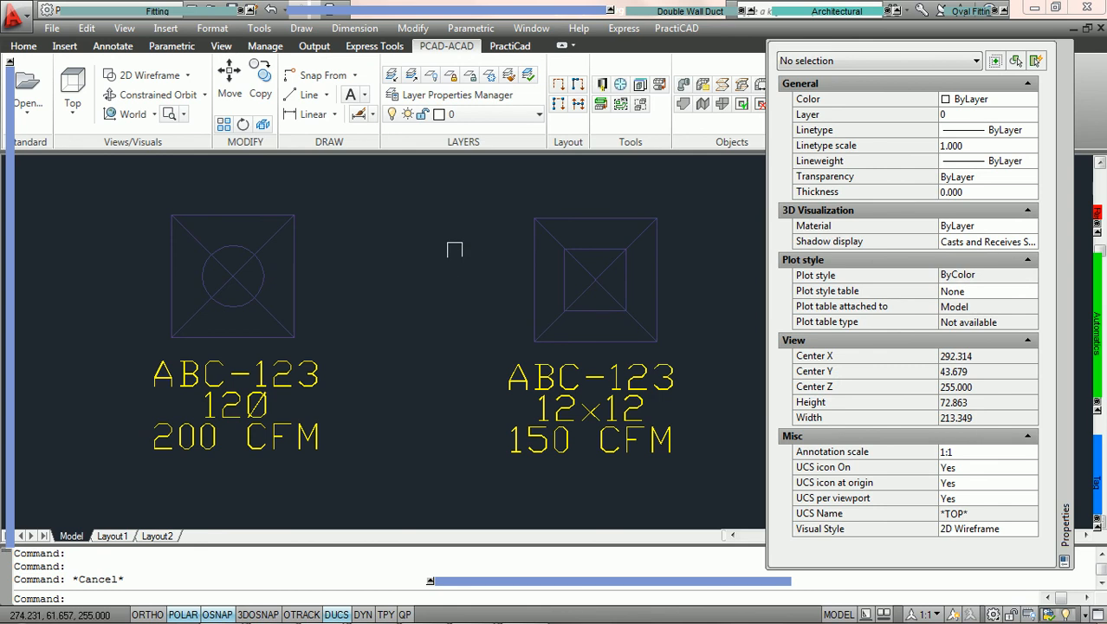
scroll(468, 259, down, 1)
scroll(470, 253, down, 1)
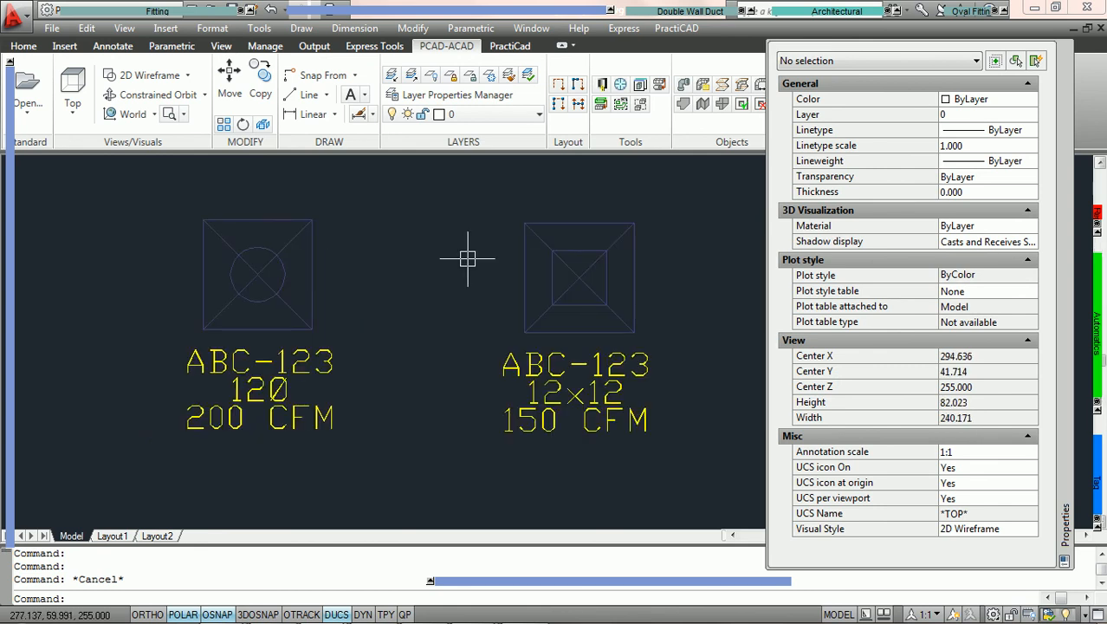